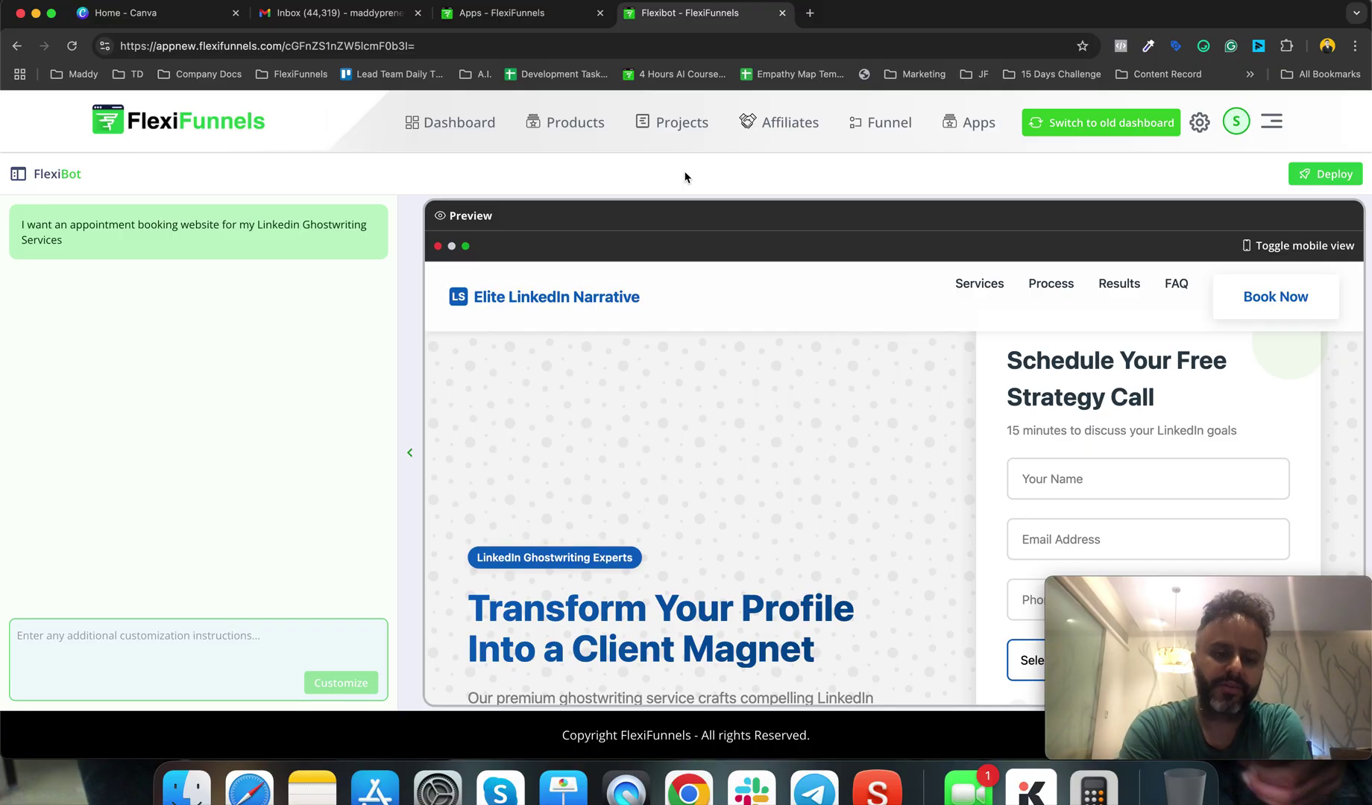
- Review the LinkedIn ghostwriting page, highlighting its prompt and the Transform Your Profile heading
{"action": "mouse_move", "coordinate": [1162, 653]}
{"action": "left_click_drag", "start_coordinate": [1162, 654], "coordinate": [139, 635]}
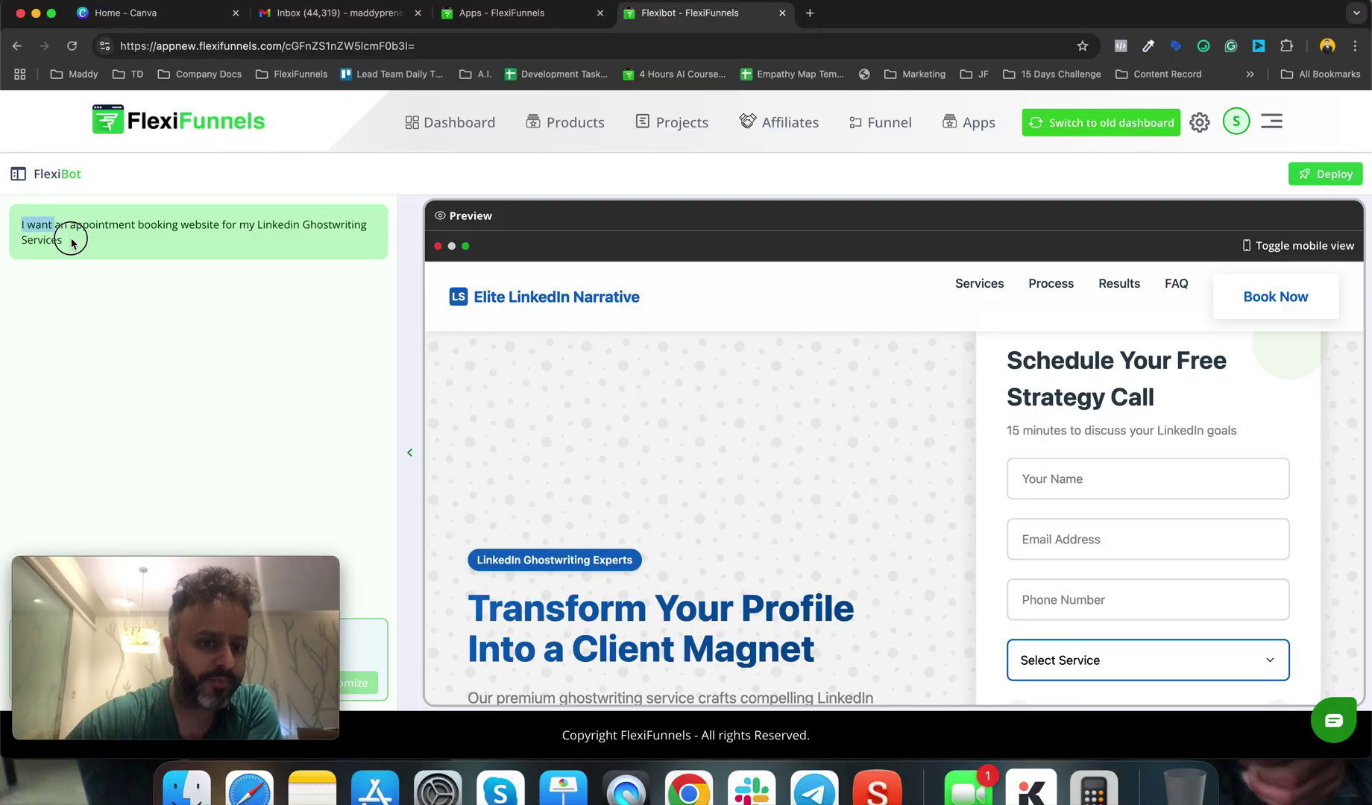
{"action": "left_click_drag", "start_coordinate": [73, 243], "coordinate": [86, 257]}
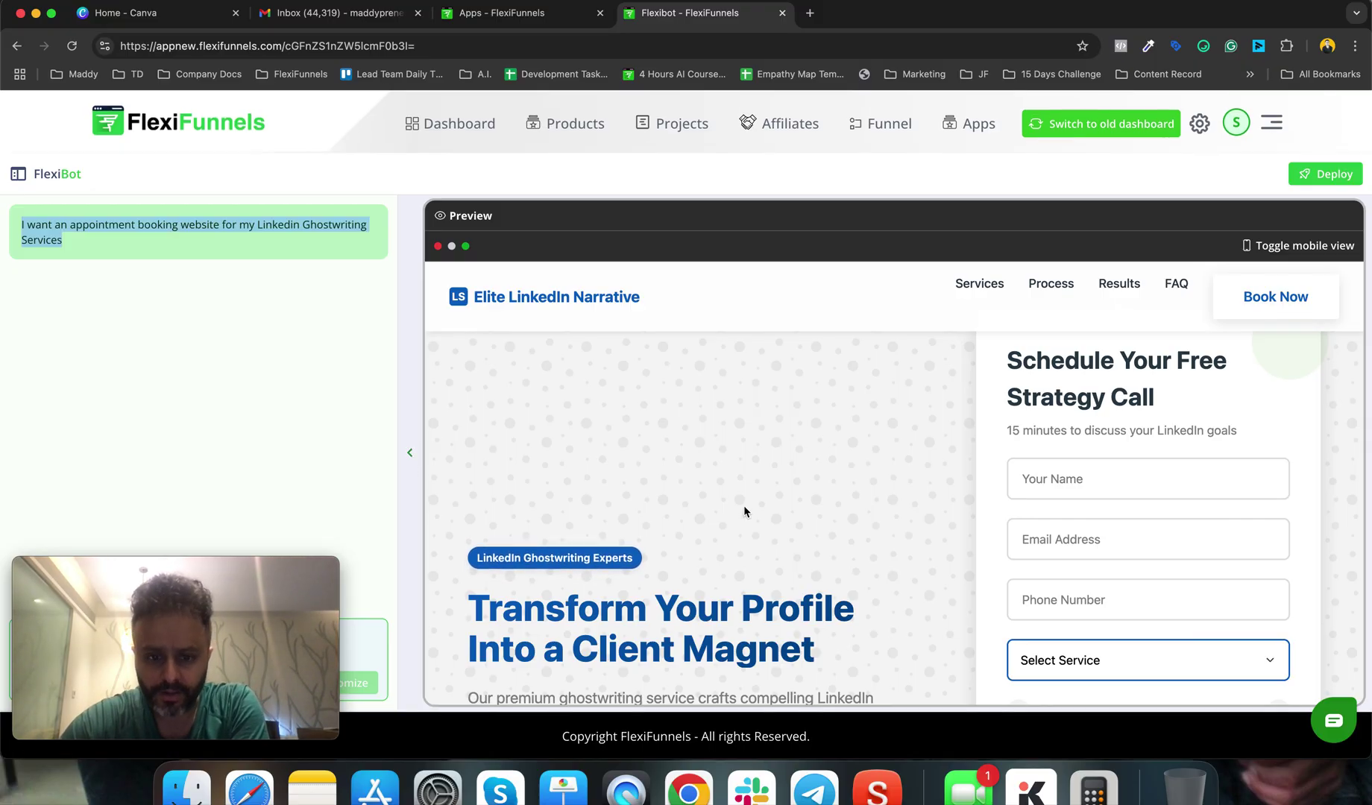
{"action": "scroll", "coordinate": [632, 534], "scroll_direction": "down", "scroll_amount": 1}
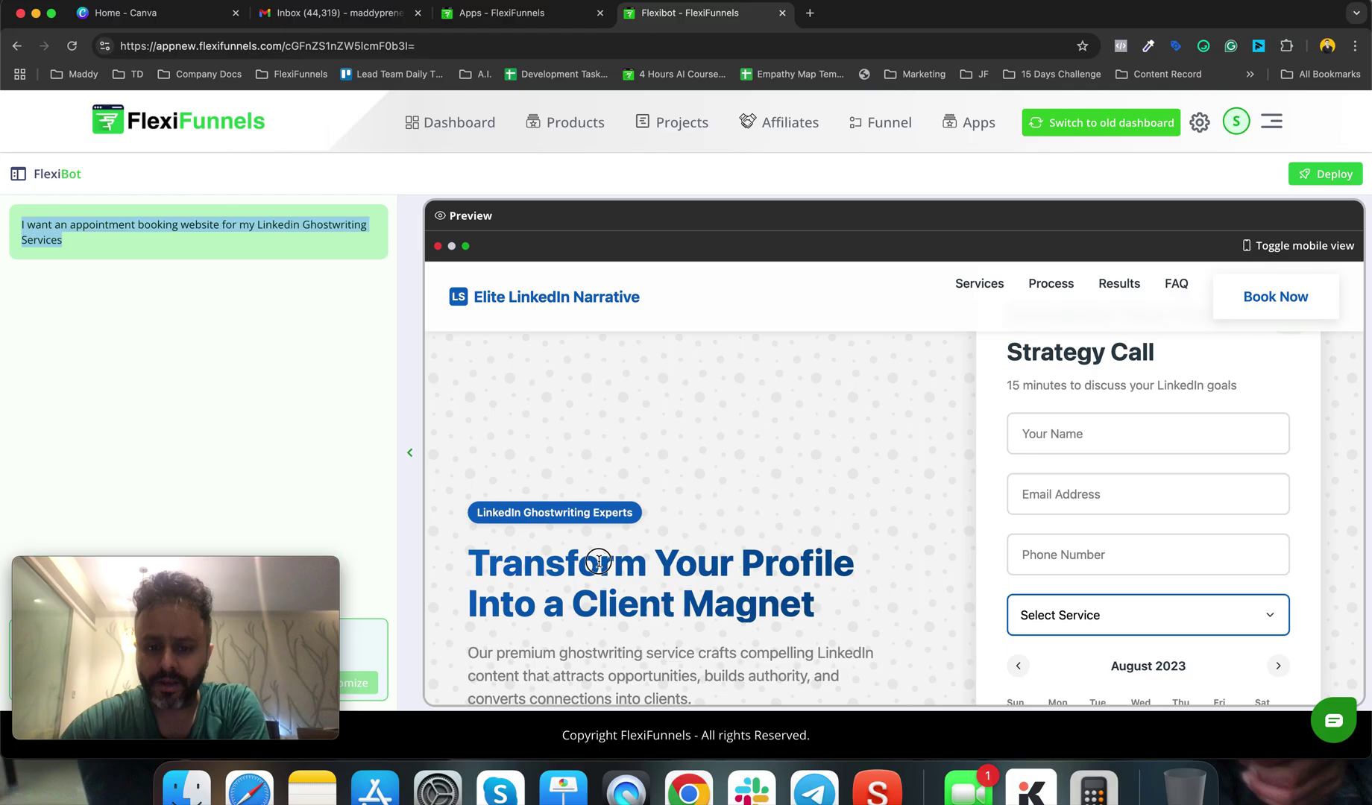
{"action": "triple_click", "coordinate": [599, 562]}
{"action": "left_click", "coordinate": [636, 596]}
{"action": "scroll", "coordinate": [698, 599], "scroll_direction": "down", "scroll_amount": 5}
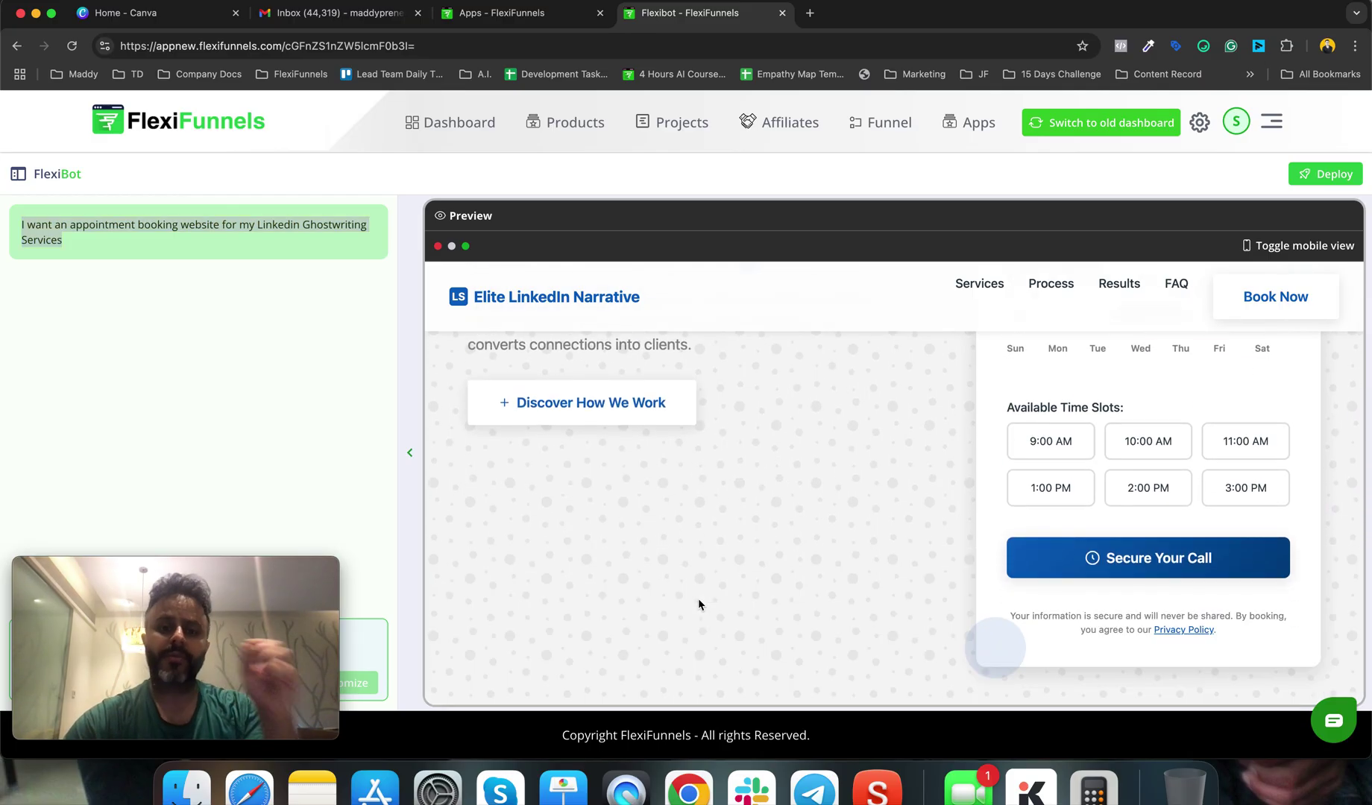
{"action": "scroll", "coordinate": [698, 598], "scroll_direction": "down", "scroll_amount": 4}
{"action": "scroll", "coordinate": [698, 599], "scroll_direction": "up", "scroll_amount": 6}
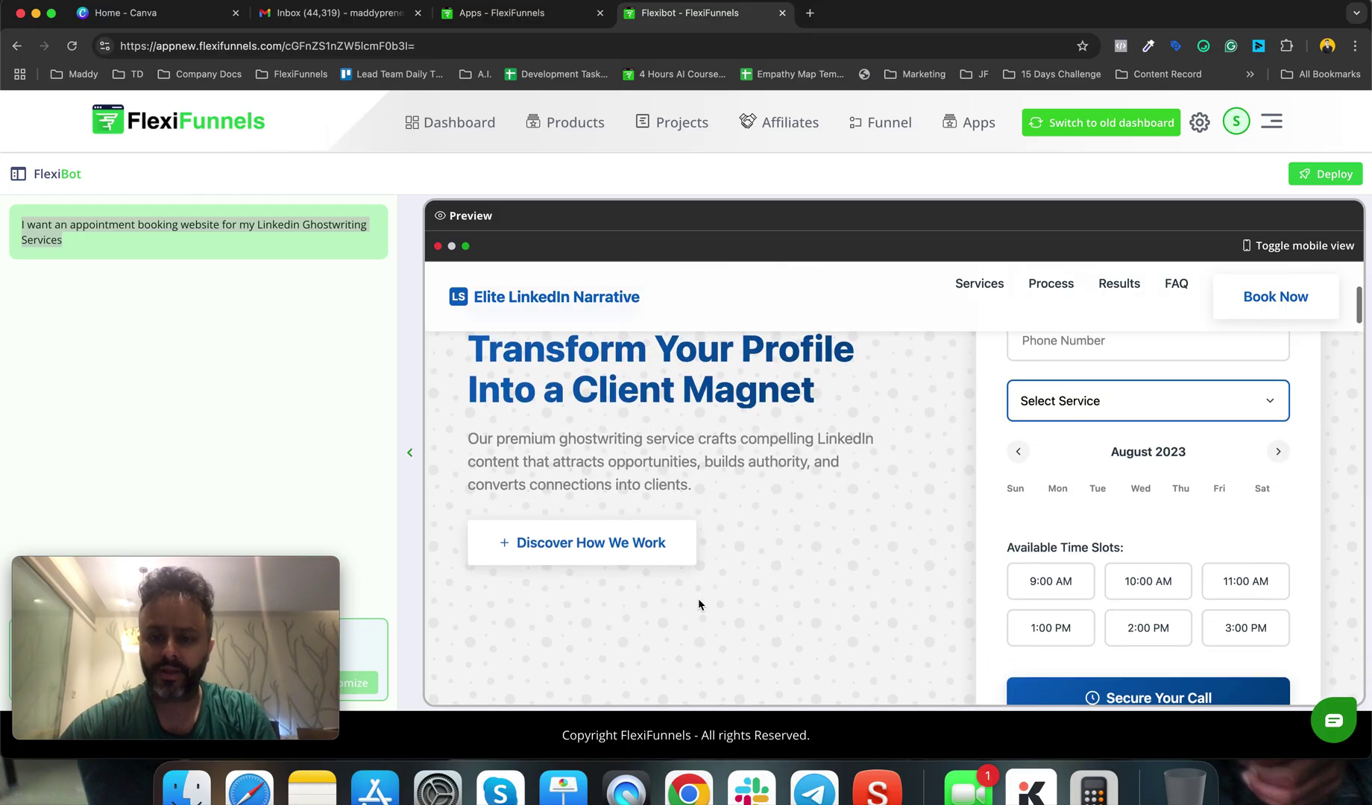
{"action": "scroll", "coordinate": [699, 602], "scroll_direction": "down", "scroll_amount": 7}
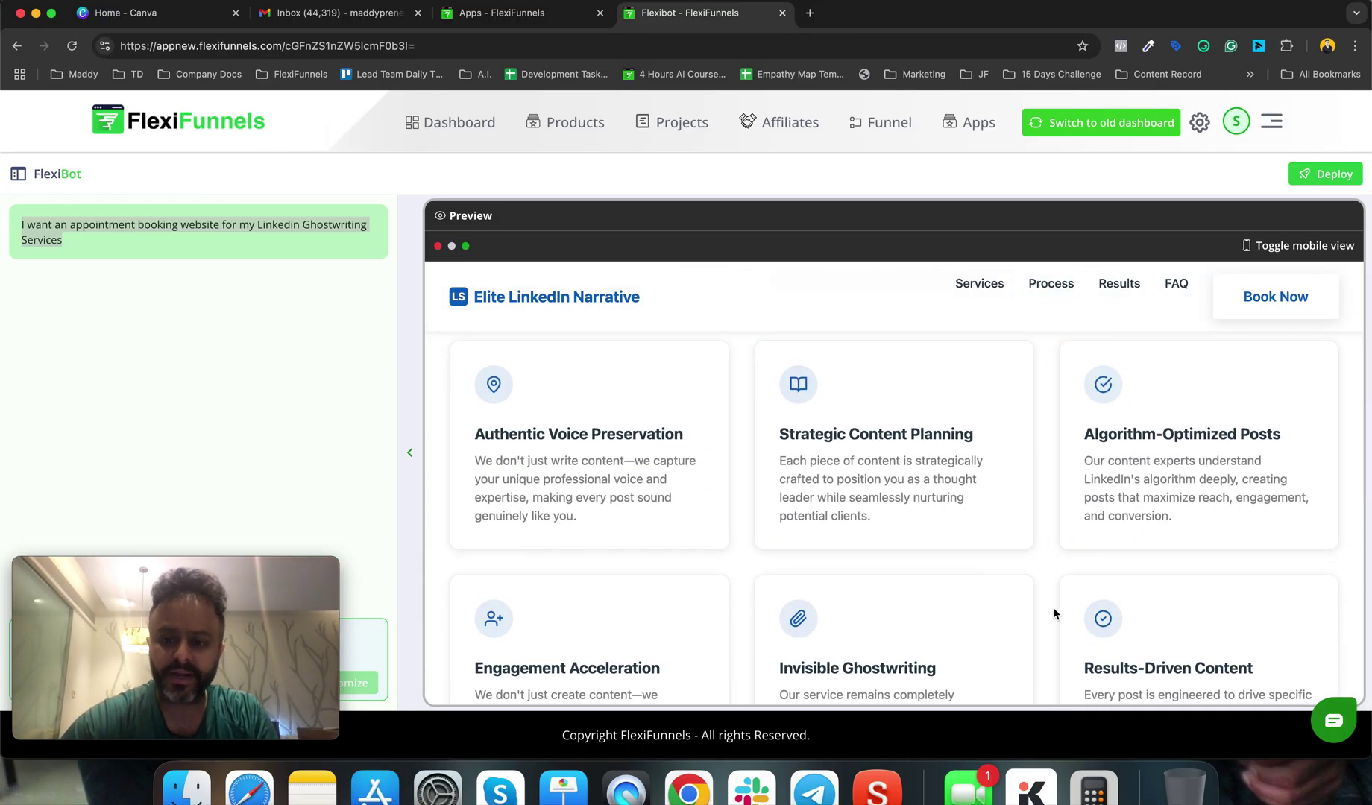
{"action": "scroll", "coordinate": [1054, 613], "scroll_direction": "down", "scroll_amount": 3}
{"action": "scroll", "coordinate": [585, 570], "scroll_direction": "down", "scroll_amount": 5}
{"action": "scroll", "coordinate": [585, 571], "scroll_direction": "down", "scroll_amount": 3}
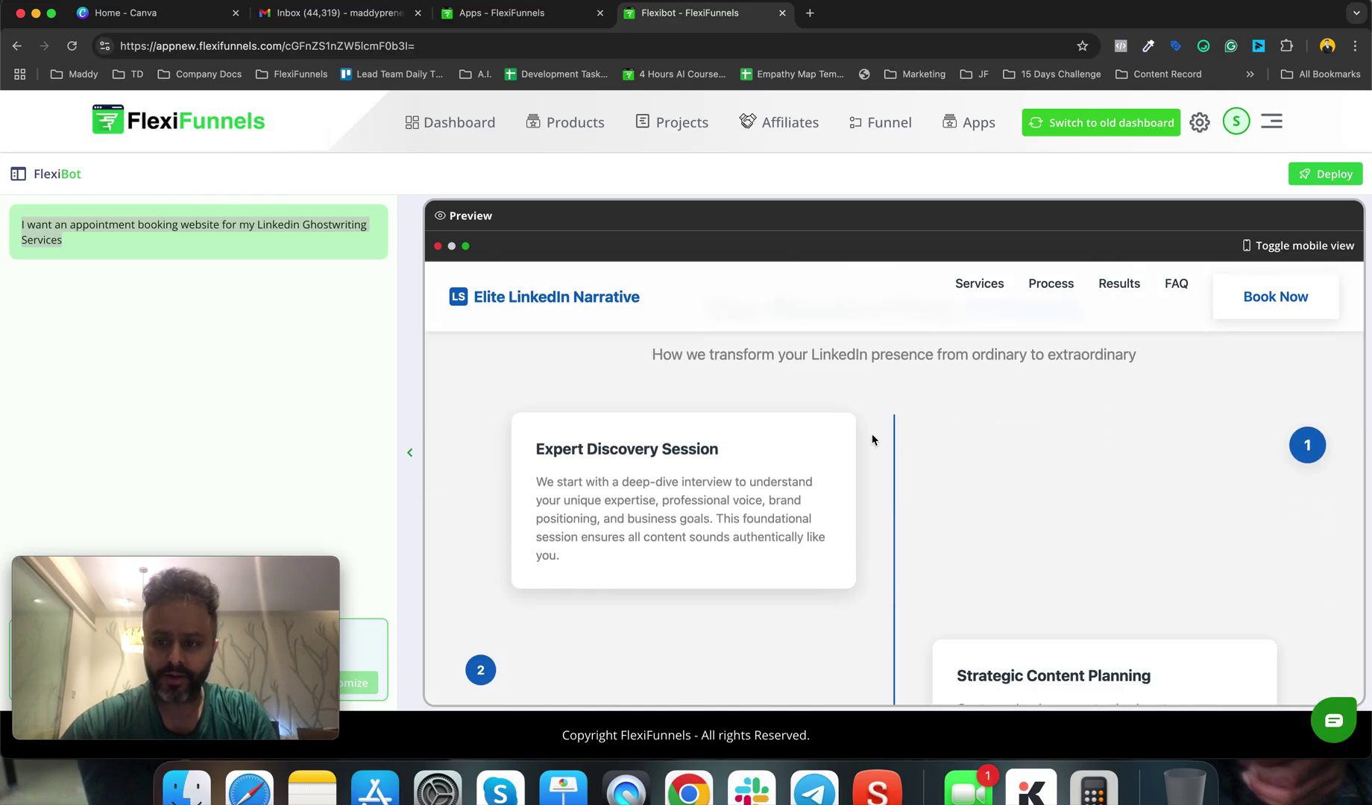
{"action": "scroll", "coordinate": [873, 440], "scroll_direction": "down", "scroll_amount": 5}
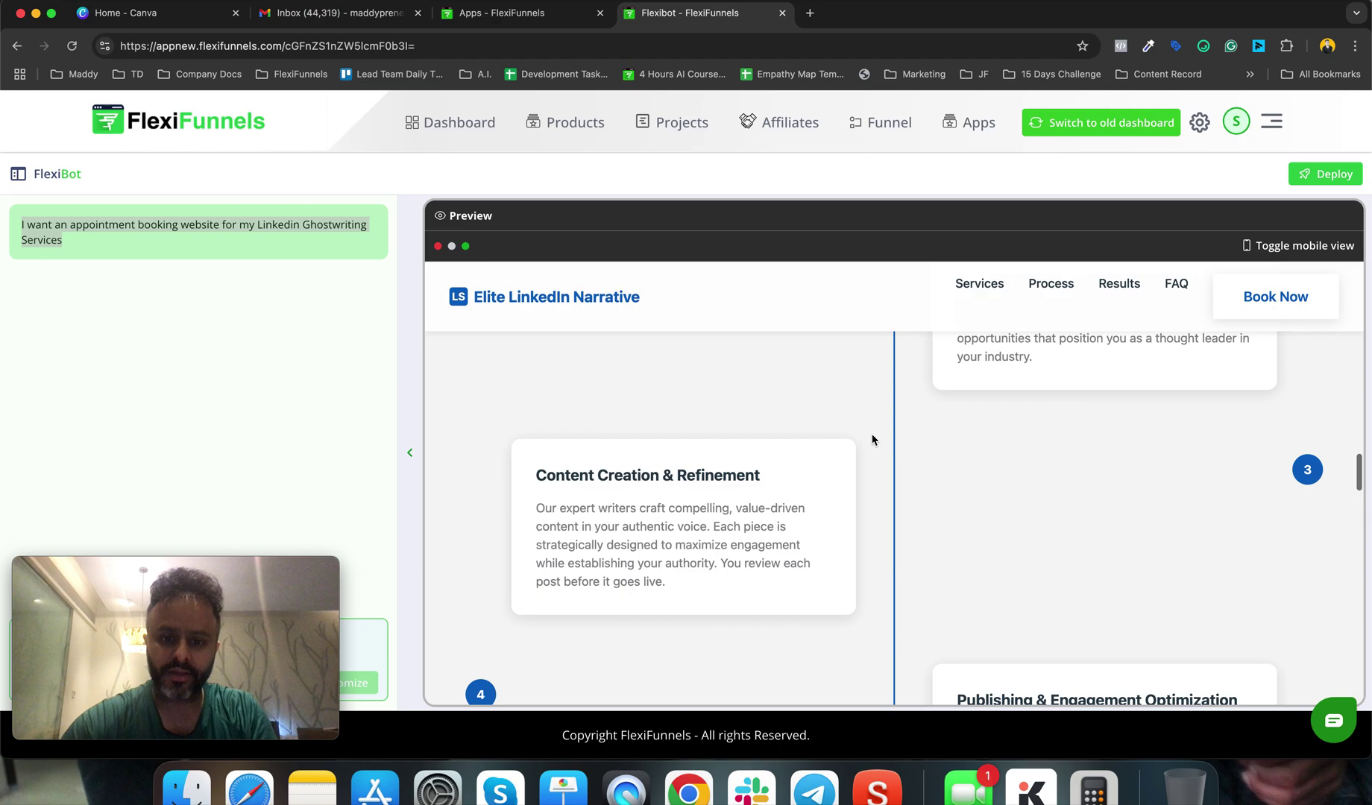
{"action": "scroll", "coordinate": [872, 440], "scroll_direction": "down", "scroll_amount": 8}
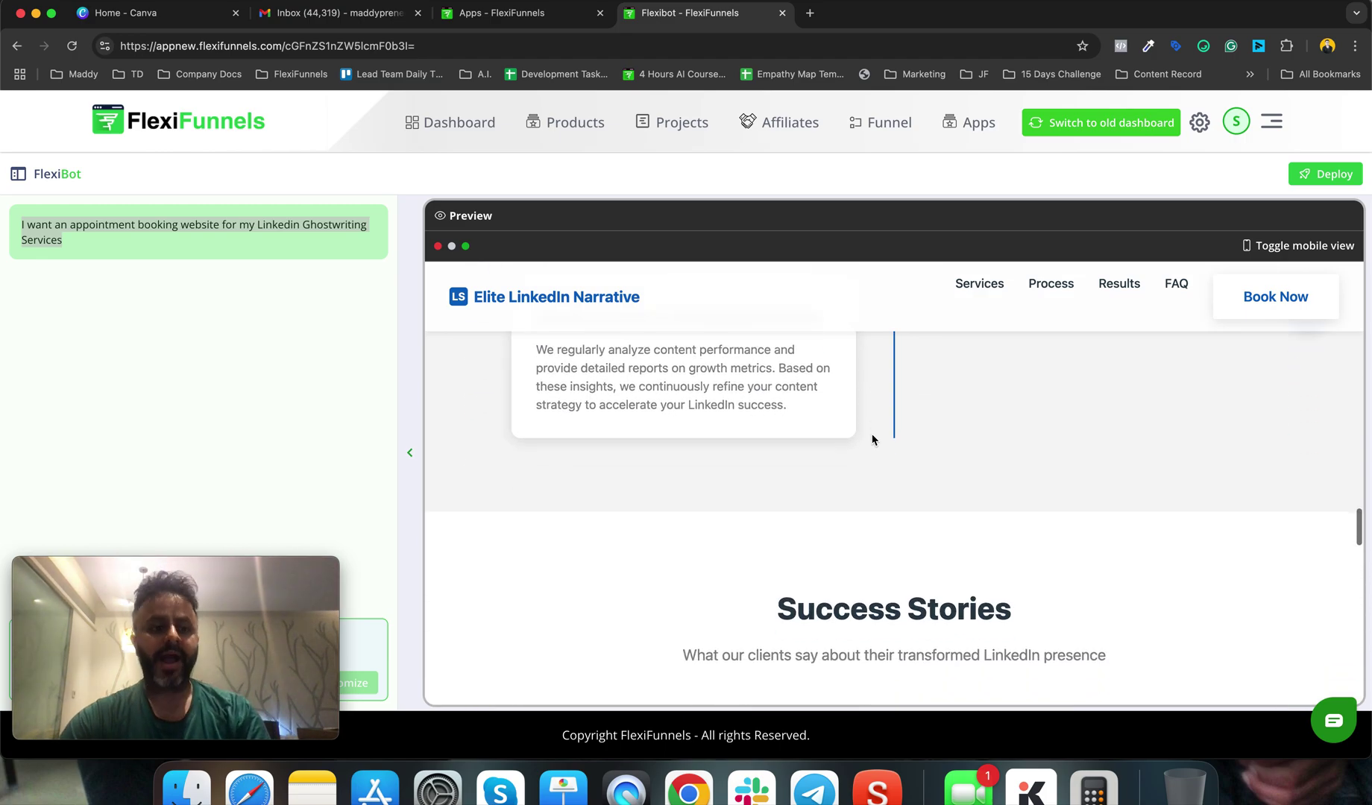
- Highlight part of the ghostwriting prompt again and scroll the page once more
{"action": "left_click", "coordinate": [361, 423]}
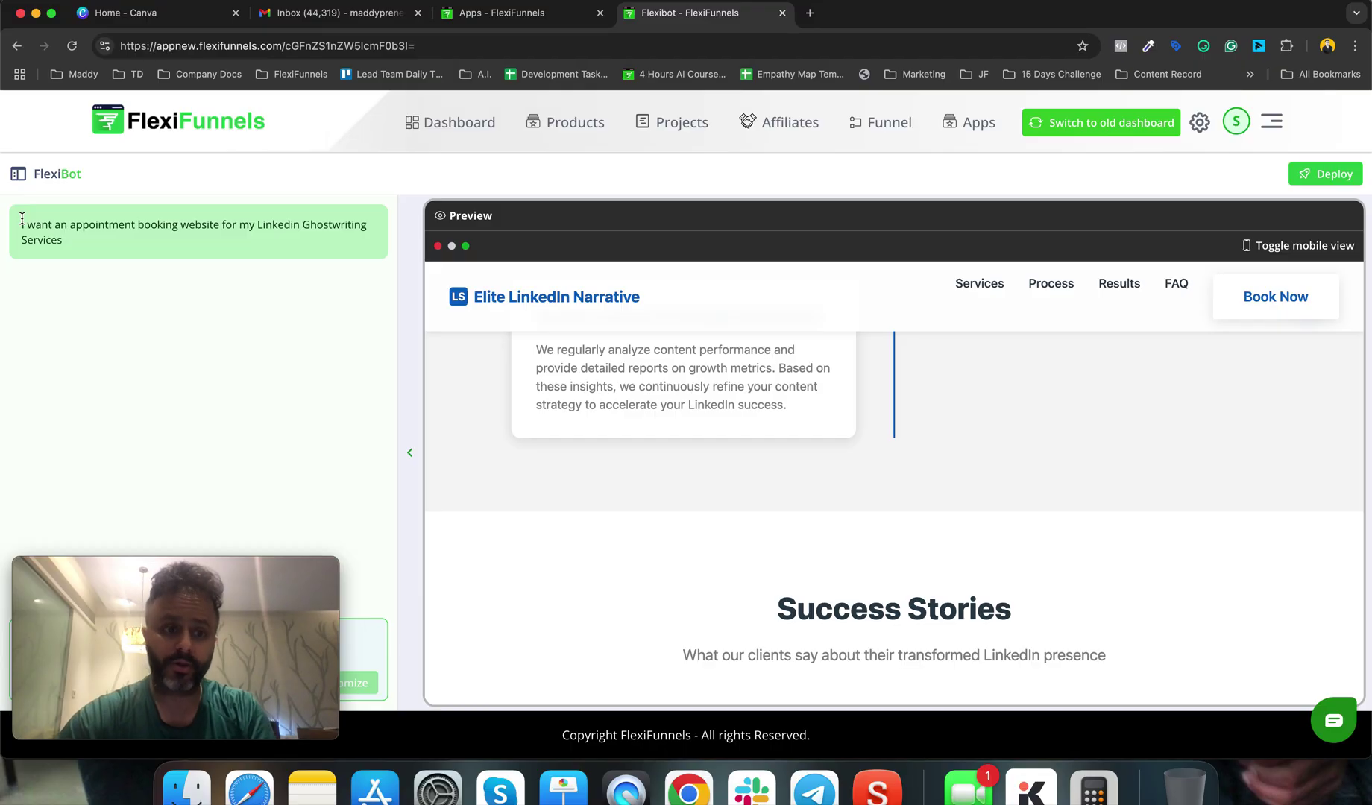
{"action": "left_click_drag", "start_coordinate": [20, 229], "coordinate": [101, 239]}
{"action": "left_click", "coordinate": [642, 426]}
{"action": "scroll", "coordinate": [643, 426], "scroll_direction": "down", "scroll_amount": 5}
{"action": "scroll", "coordinate": [643, 426], "scroll_direction": "down", "scroll_amount": 15}
{"action": "scroll", "coordinate": [747, 588], "scroll_direction": "down", "scroll_amount": 5}
{"action": "scroll", "coordinate": [747, 587], "scroll_direction": "up", "scroll_amount": 15}
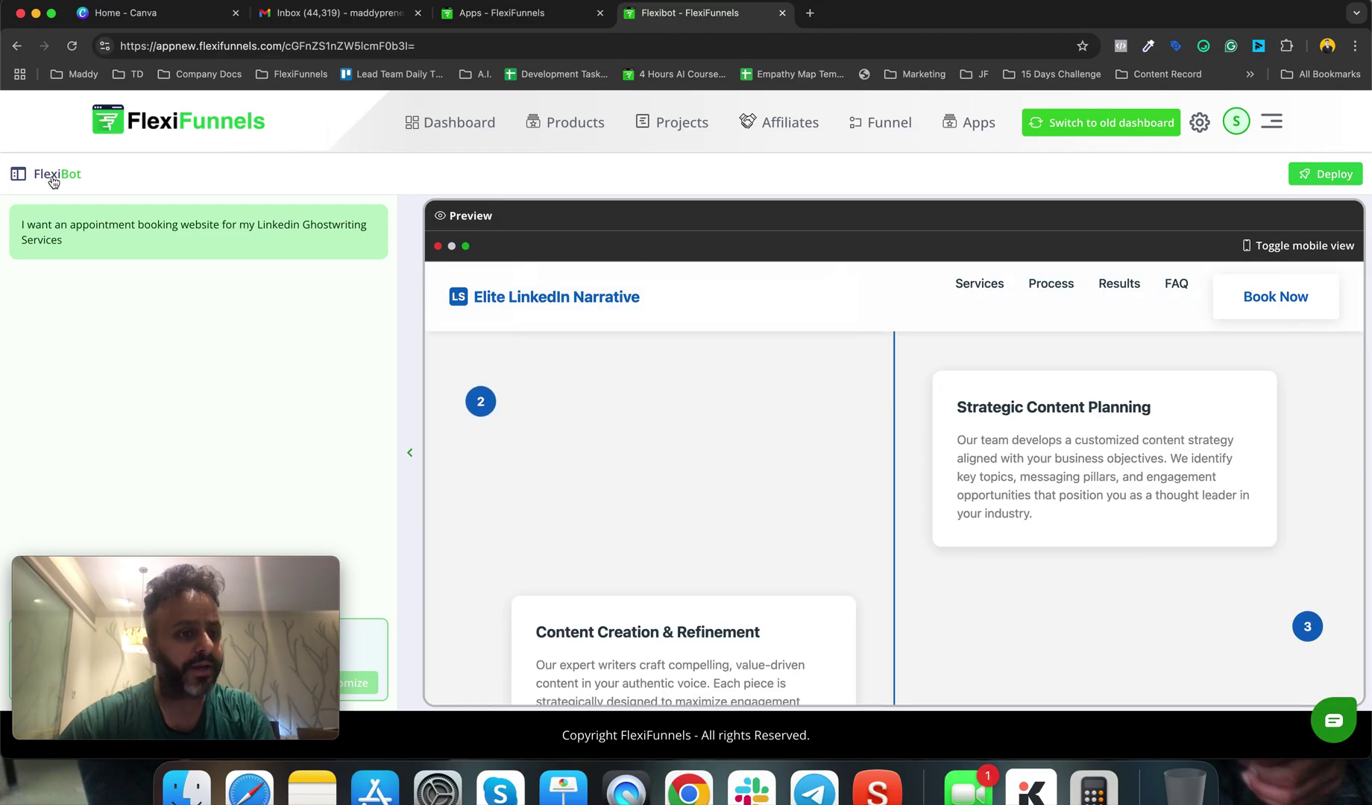
- Load the CryptoMastery page from the saved FlexiBot pages list
{"action": "left_click", "coordinate": [50, 175]}
{"action": "left_click_drag", "start_coordinate": [166, 565], "coordinate": [407, 563]}
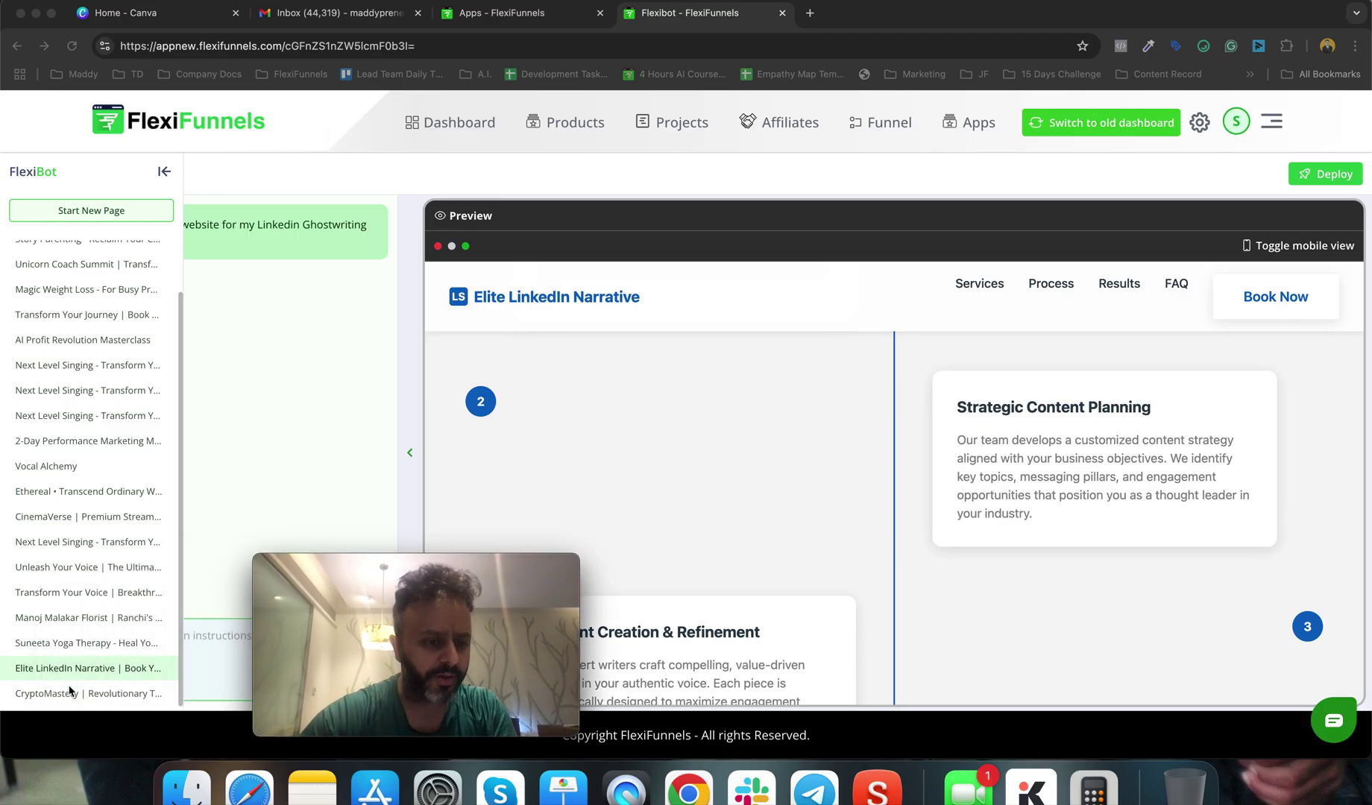
{"action": "left_click", "coordinate": [112, 682]}
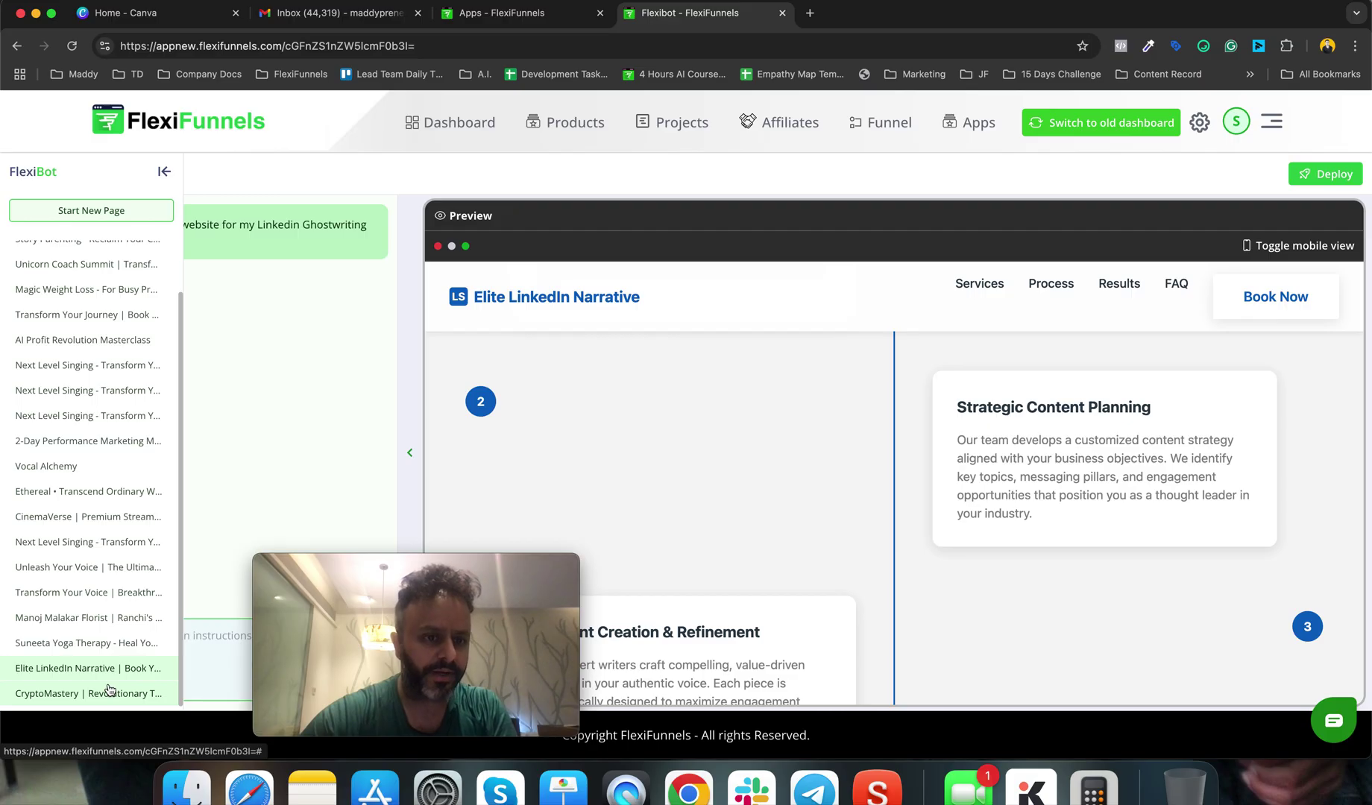
{"action": "left_click", "coordinate": [108, 692]}
- Highlight the CryptoMastery prompt and the Data-Driven phrase in the headline
{"action": "left_click_drag", "start_coordinate": [22, 226], "coordinate": [215, 227]}
{"action": "left_click", "coordinate": [217, 231]}
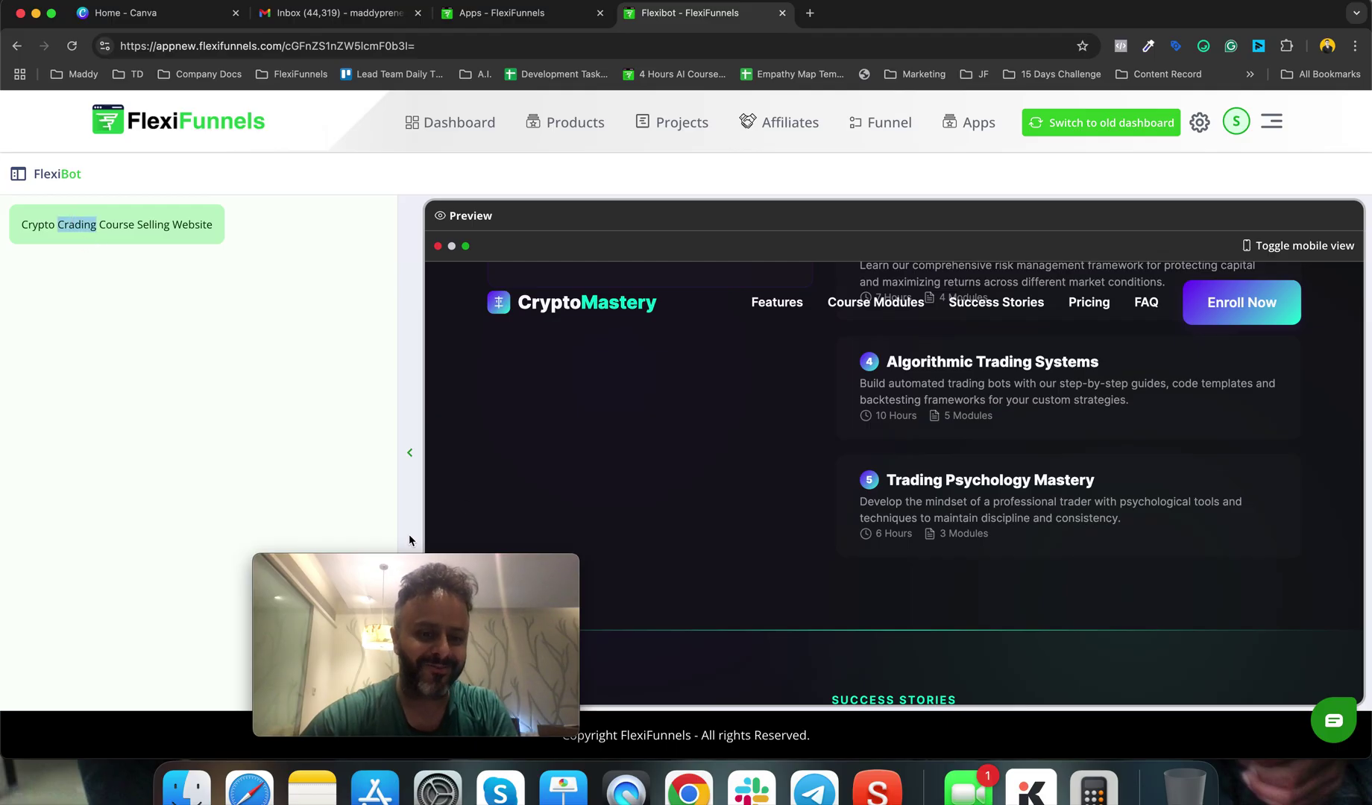
{"action": "left_click_drag", "start_coordinate": [412, 557], "coordinate": [171, 564]}
{"action": "scroll", "coordinate": [759, 448], "scroll_direction": "up", "scroll_amount": 10}
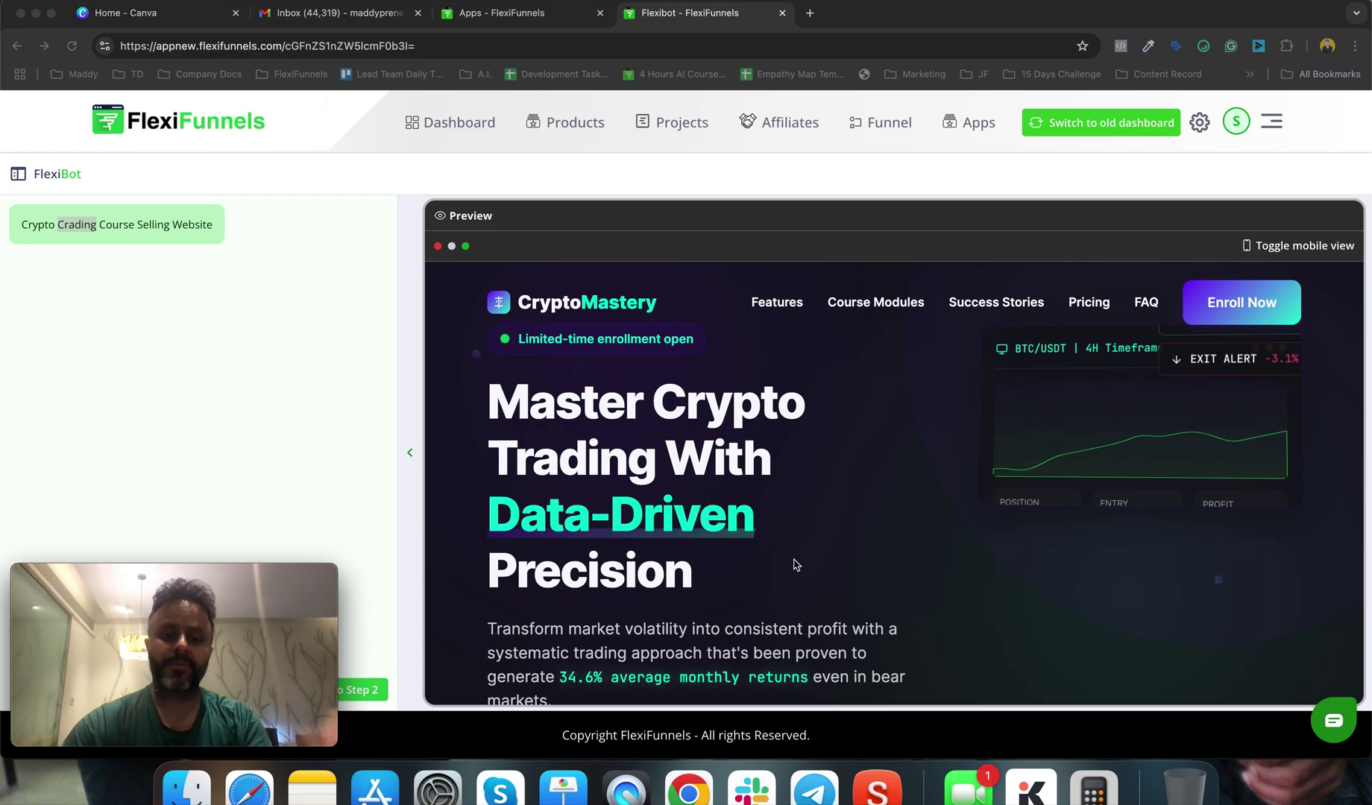
{"action": "left_click_drag", "start_coordinate": [489, 516], "coordinate": [750, 531]}
{"action": "left_click", "coordinate": [733, 529]}
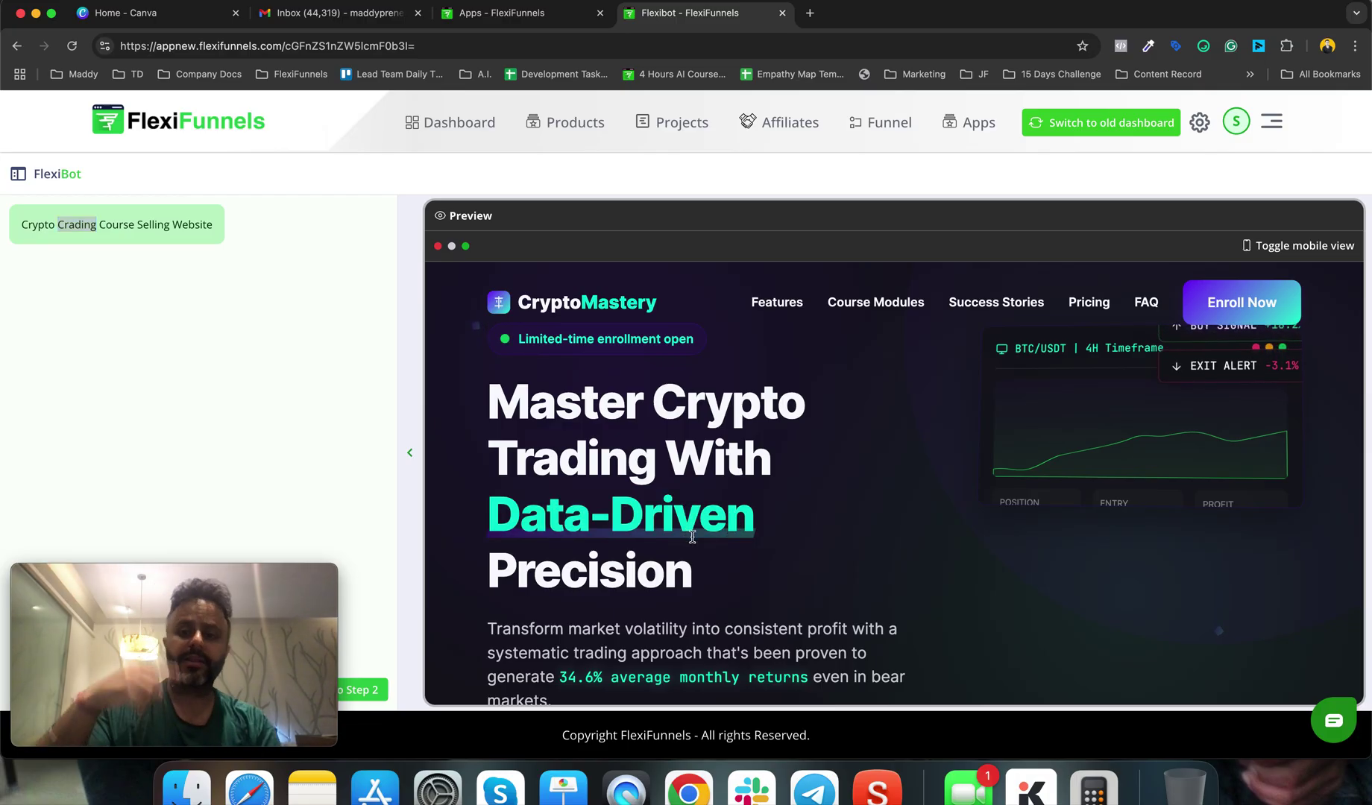
- Scroll through the CryptoMastery modules, testimonials and pricing sections
{"action": "scroll", "coordinate": [921, 584], "scroll_direction": "down", "scroll_amount": 2}
{"action": "scroll", "coordinate": [921, 584], "scroll_direction": "down", "scroll_amount": 1}
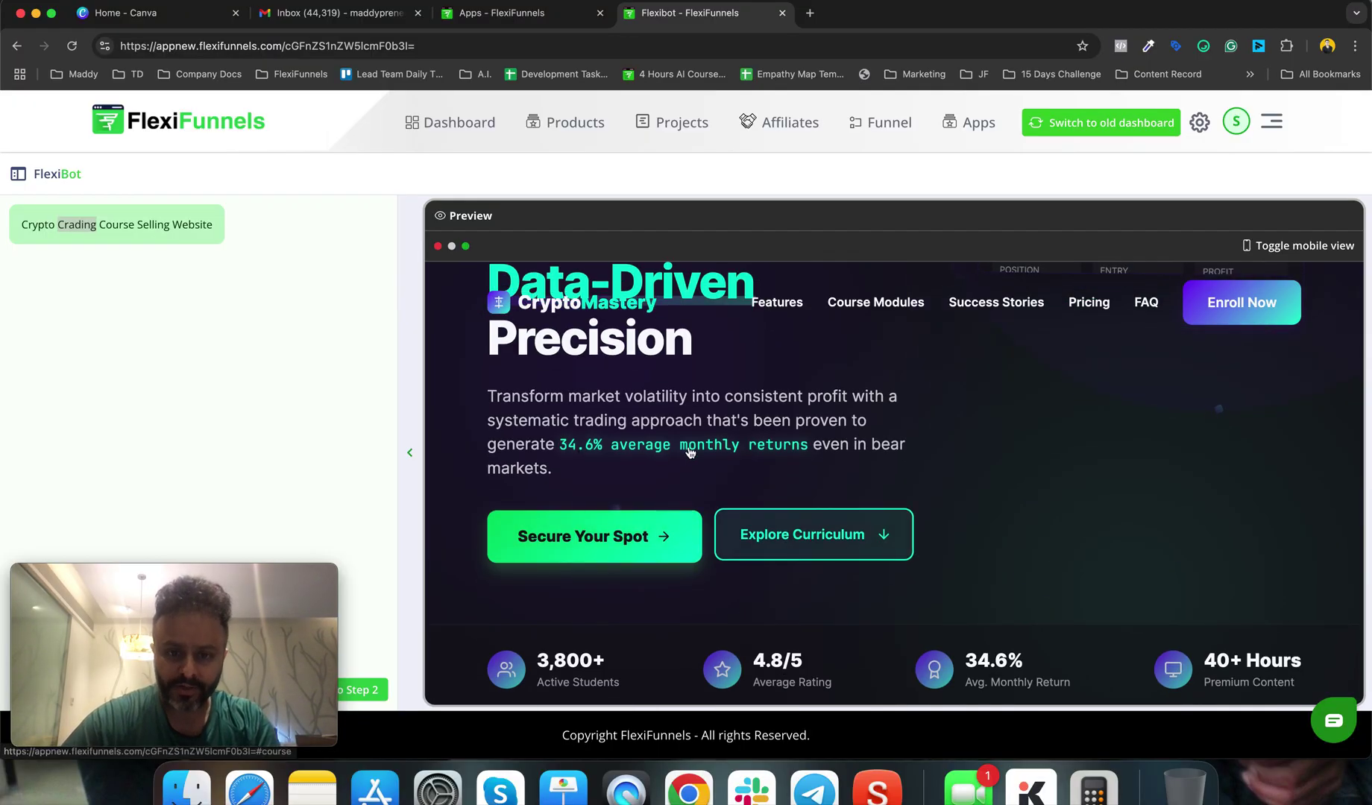
{"action": "scroll", "coordinate": [762, 454], "scroll_direction": "down", "scroll_amount": 3}
{"action": "scroll", "coordinate": [1007, 490], "scroll_direction": "down", "scroll_amount": 4}
{"action": "scroll", "coordinate": [1007, 491], "scroll_direction": "down", "scroll_amount": 3}
{"action": "scroll", "coordinate": [1007, 491], "scroll_direction": "up", "scroll_amount": 3}
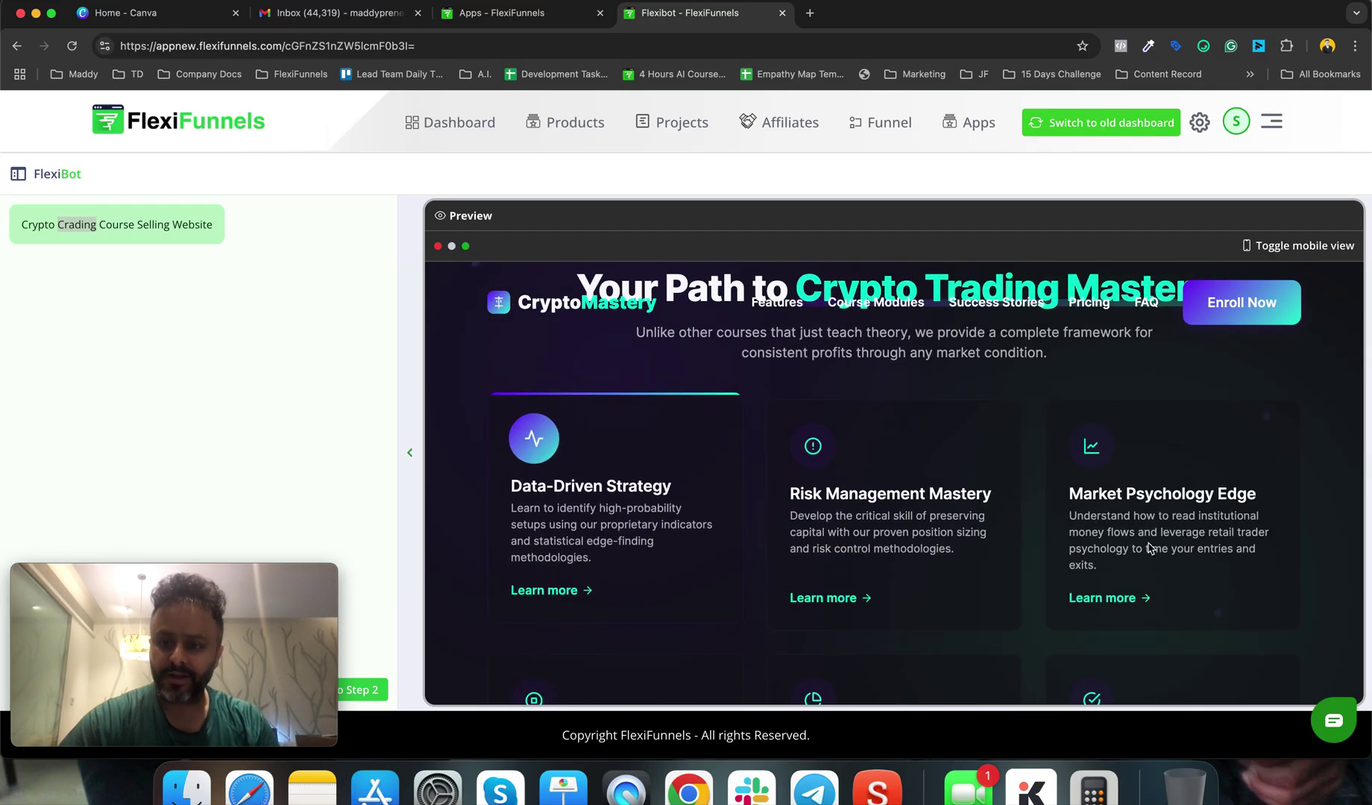
{"action": "scroll", "coordinate": [834, 498], "scroll_direction": "down", "scroll_amount": 5}
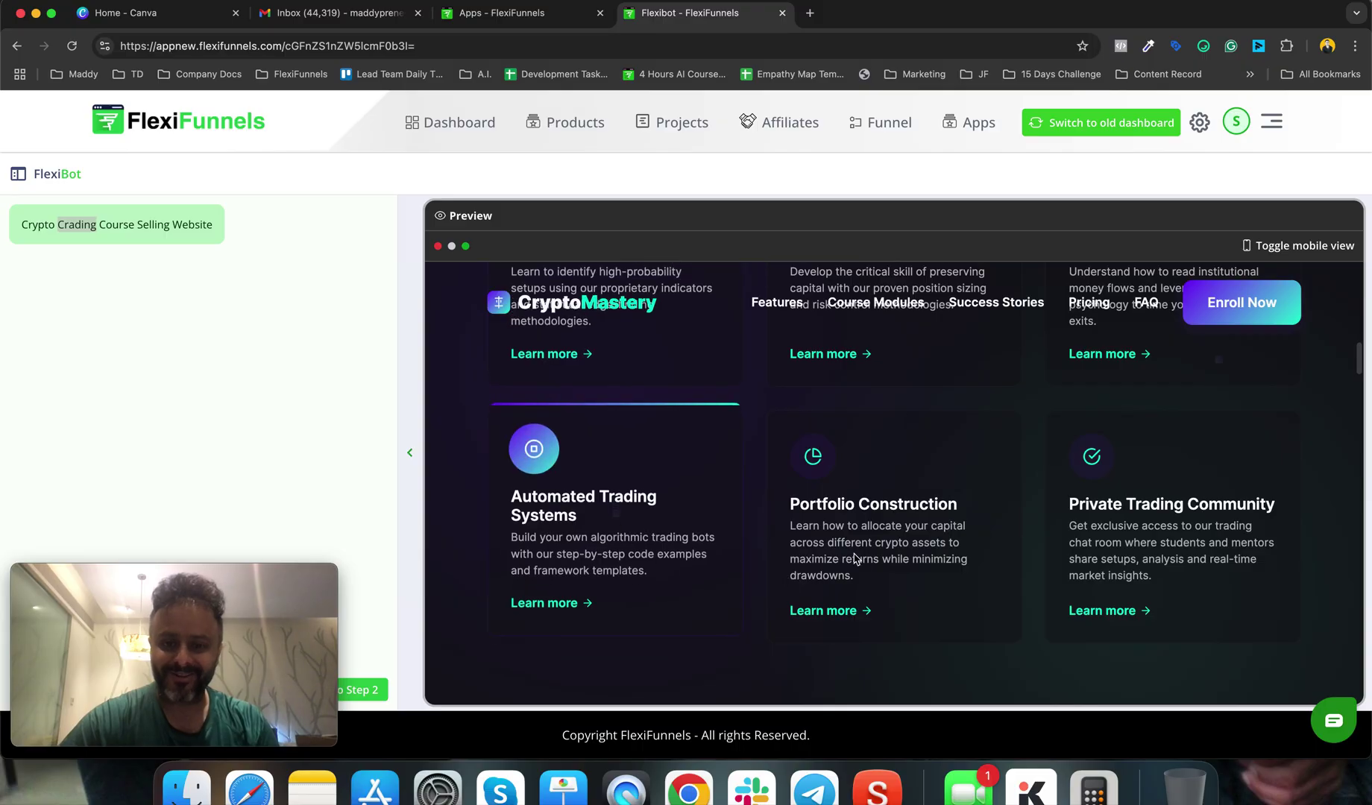
{"action": "scroll", "coordinate": [877, 576], "scroll_direction": "down", "scroll_amount": 6}
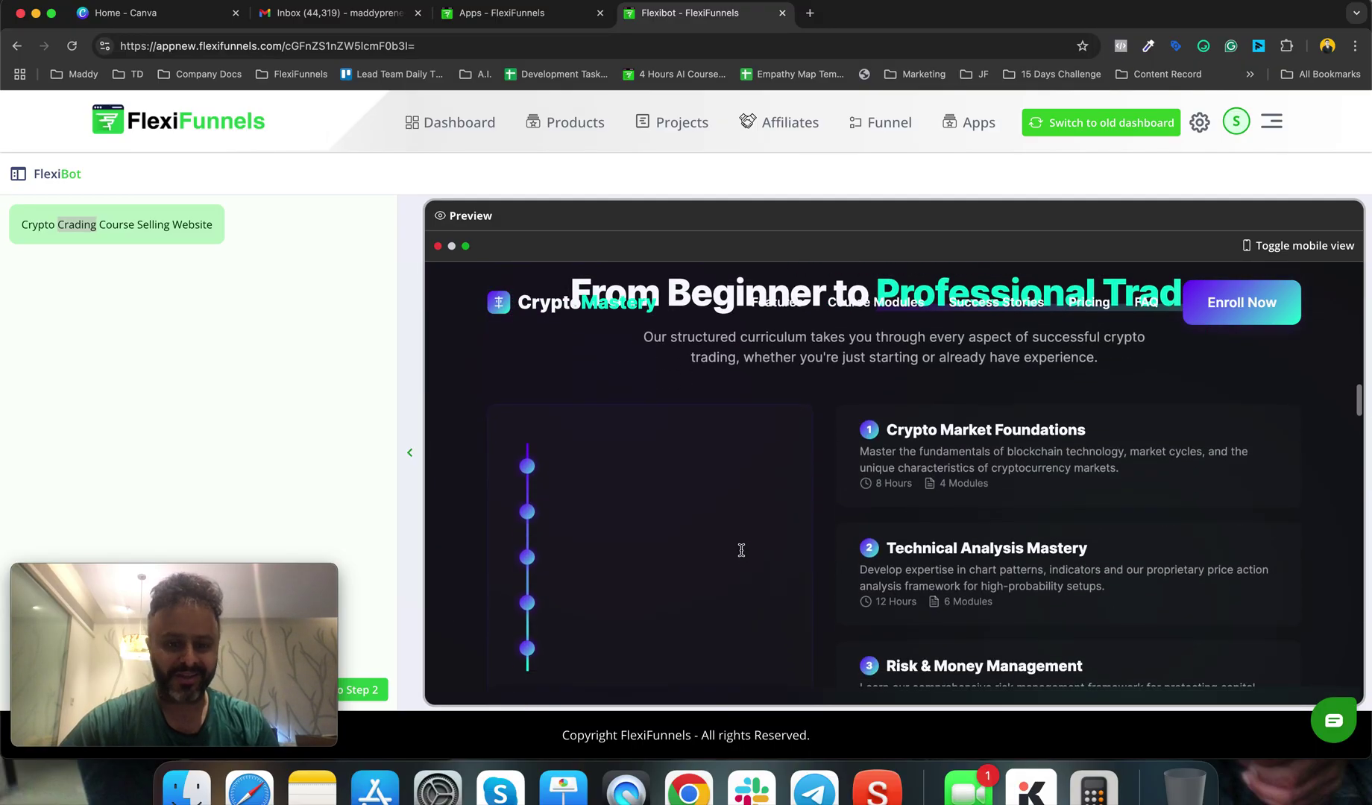
{"action": "scroll", "coordinate": [938, 496], "scroll_direction": "up", "scroll_amount": 1}
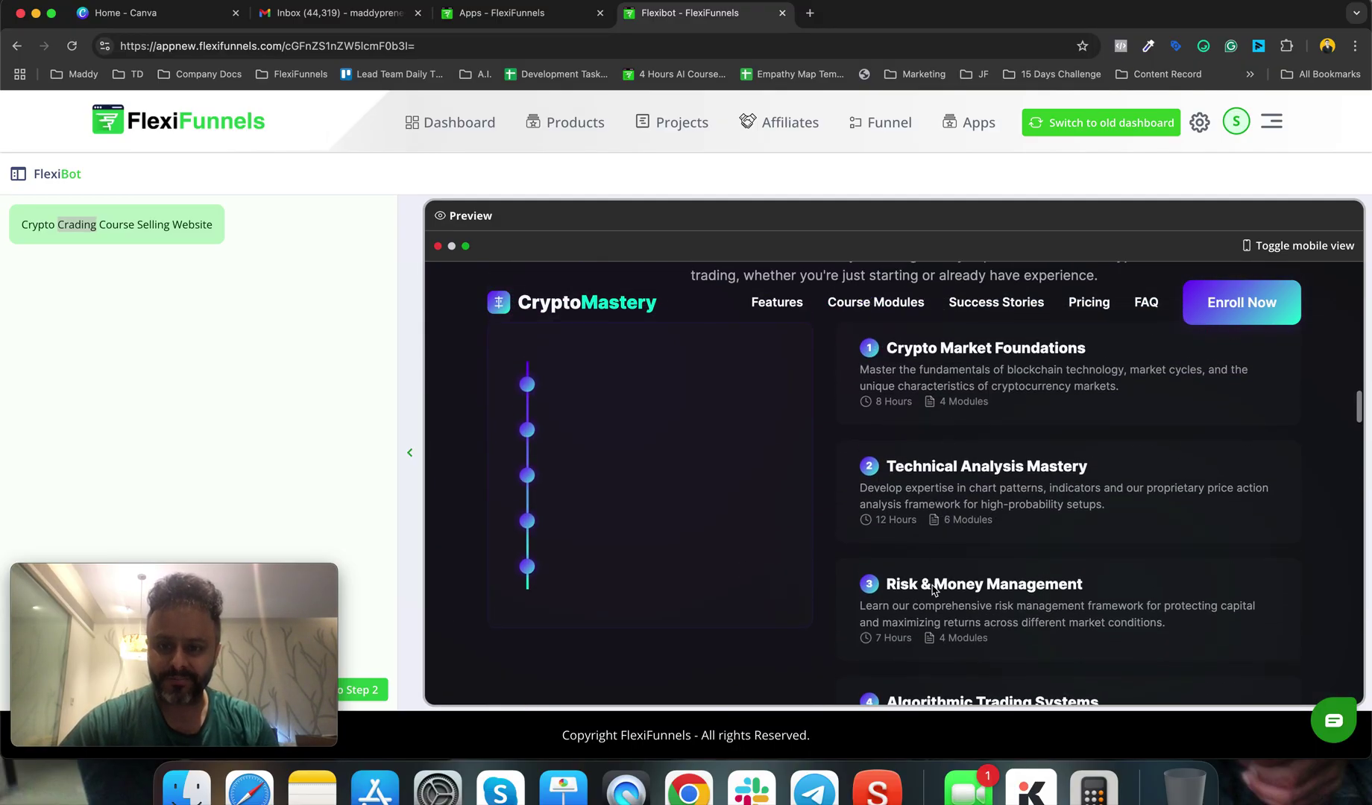
{"action": "scroll", "coordinate": [935, 588], "scroll_direction": "down", "scroll_amount": 7}
{"action": "scroll", "coordinate": [934, 590], "scroll_direction": "down", "scroll_amount": 6}
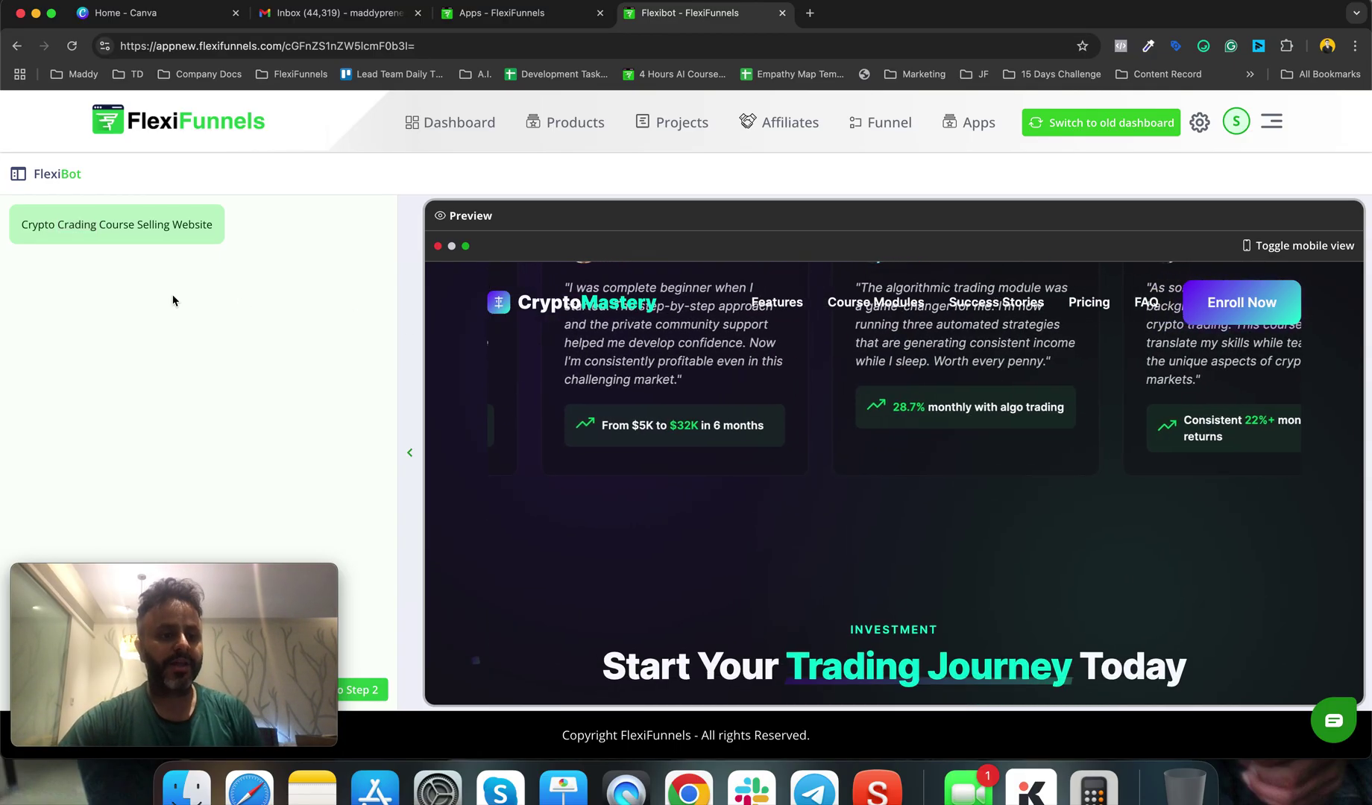
- Highlight the word Course in the prompt and scroll down to the FAQ
{"action": "left_click", "coordinate": [90, 223]}
{"action": "double_click", "coordinate": [144, 223]}
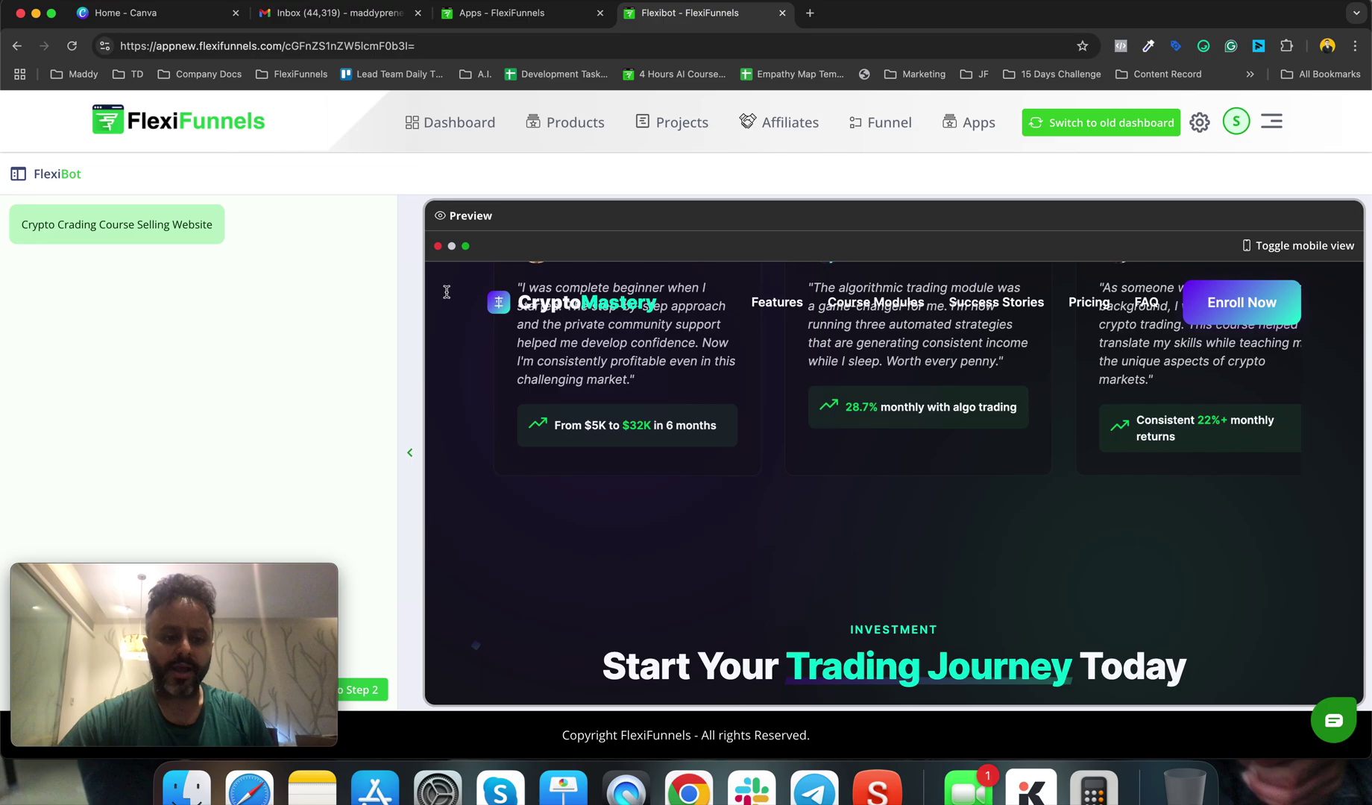
{"action": "scroll", "coordinate": [748, 437], "scroll_direction": "down", "scroll_amount": 10}
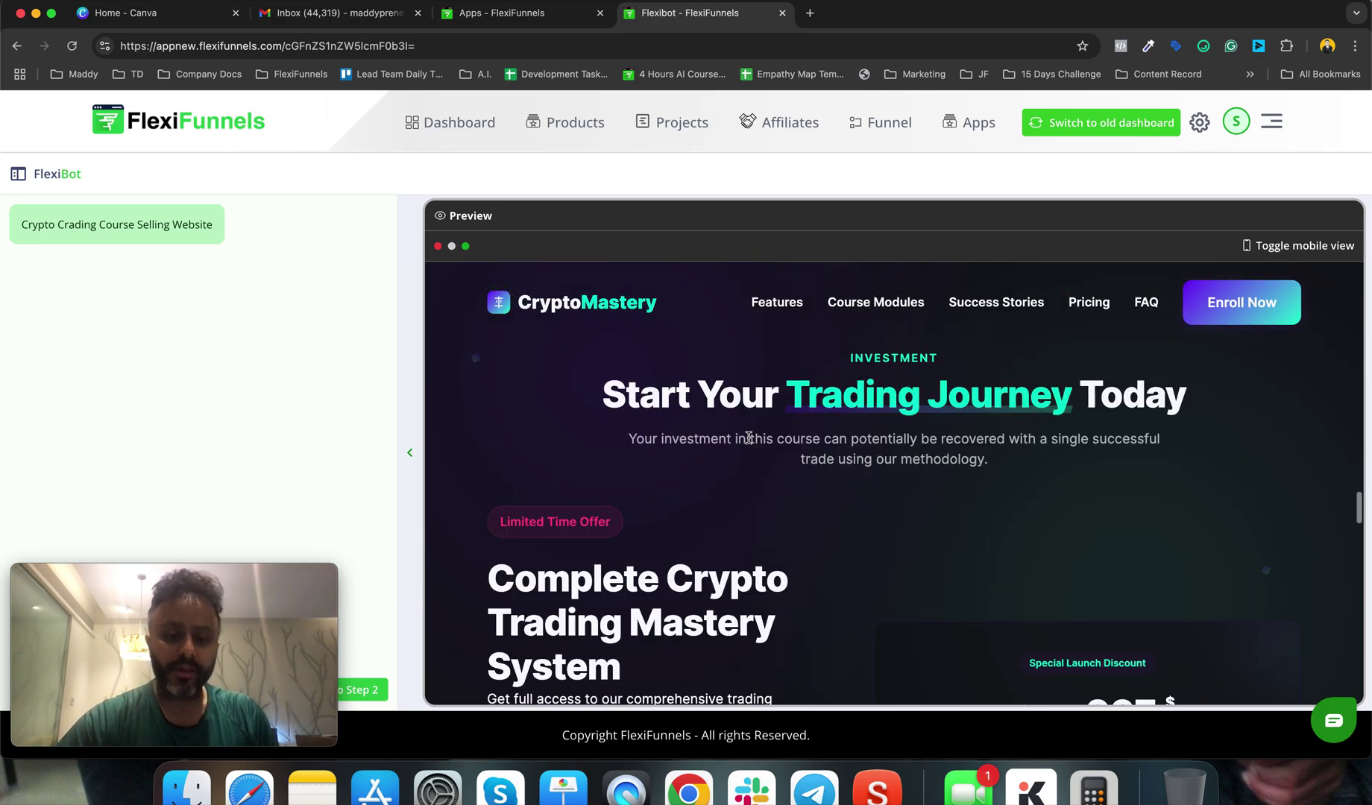
{"action": "scroll", "coordinate": [749, 438], "scroll_direction": "down", "scroll_amount": 10}
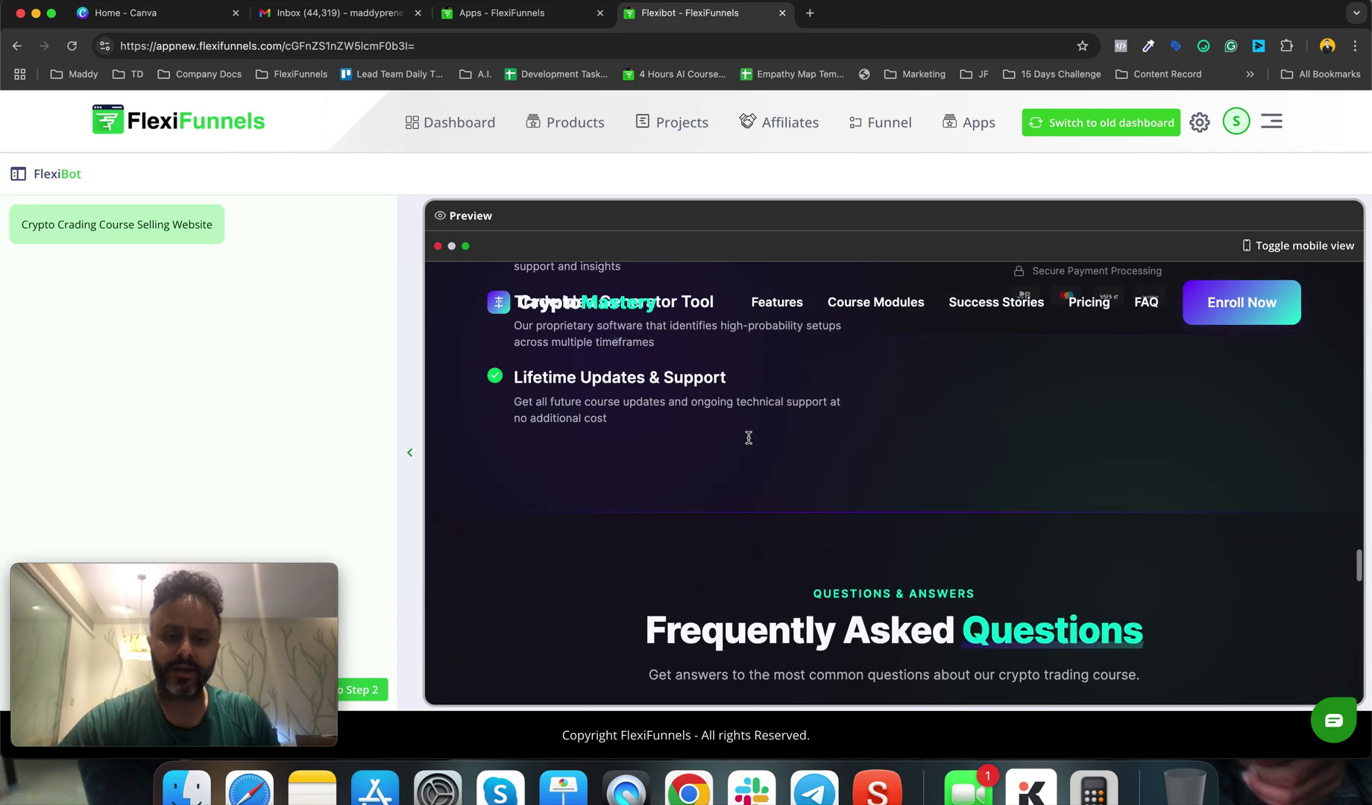
{"action": "scroll", "coordinate": [748, 438], "scroll_direction": "down", "scroll_amount": 10}
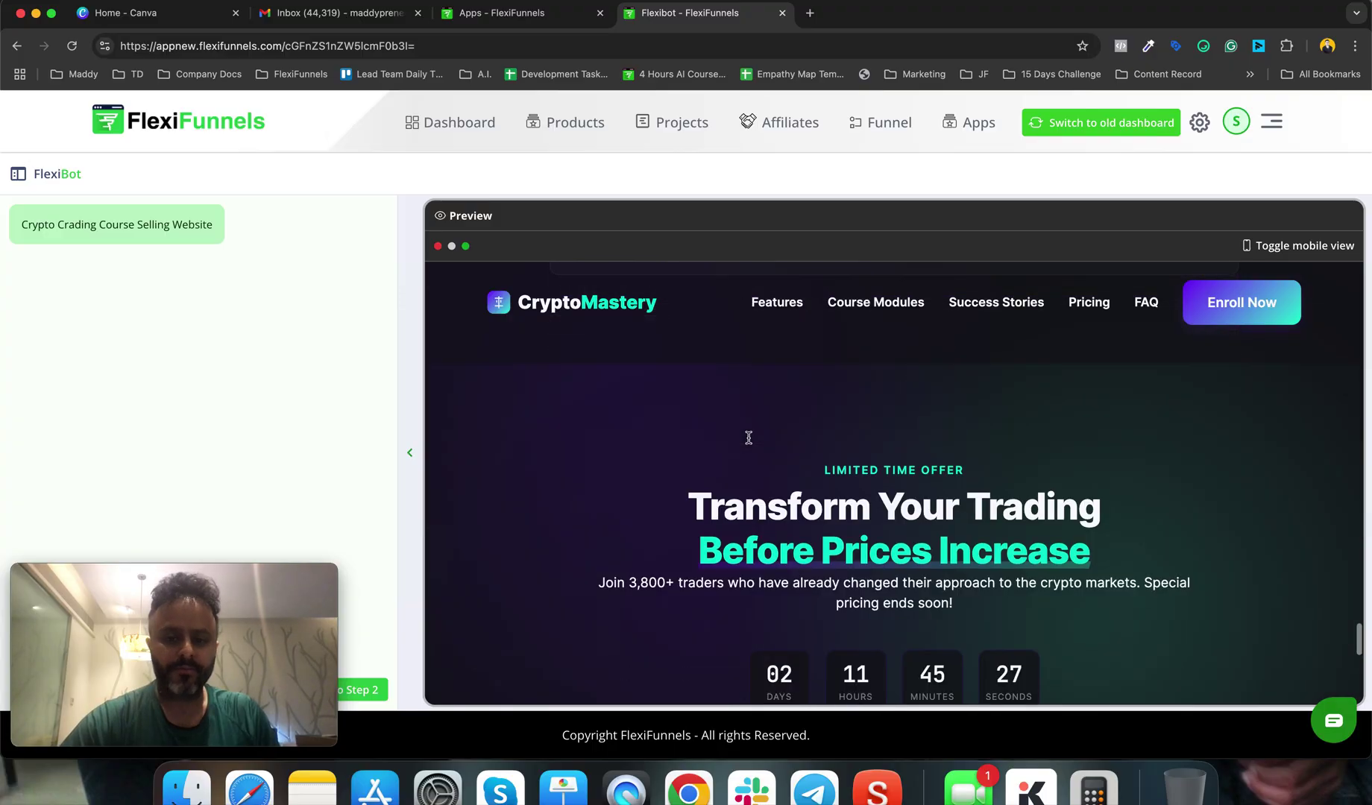
{"action": "scroll", "coordinate": [749, 438], "scroll_direction": "up", "scroll_amount": 15}
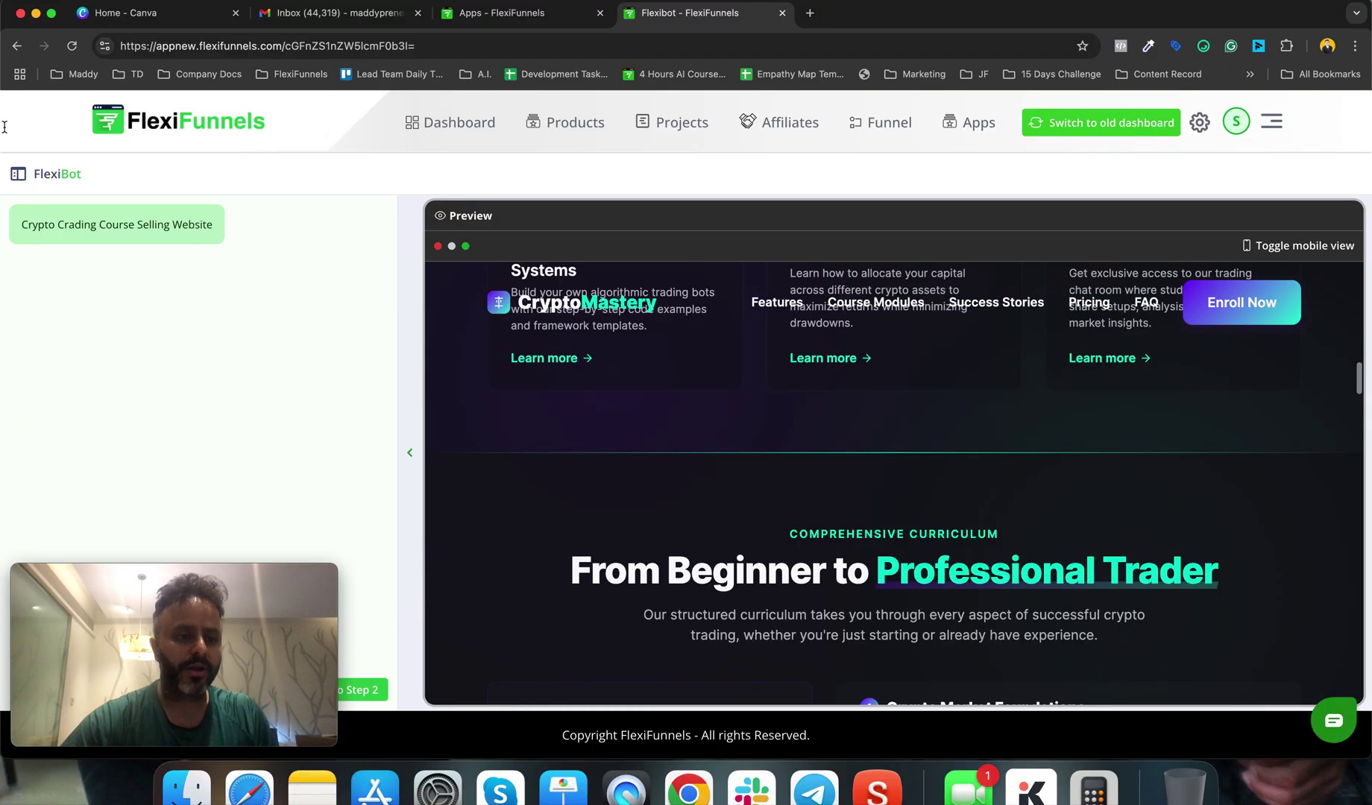
{"action": "left_click", "coordinate": [47, 173]}
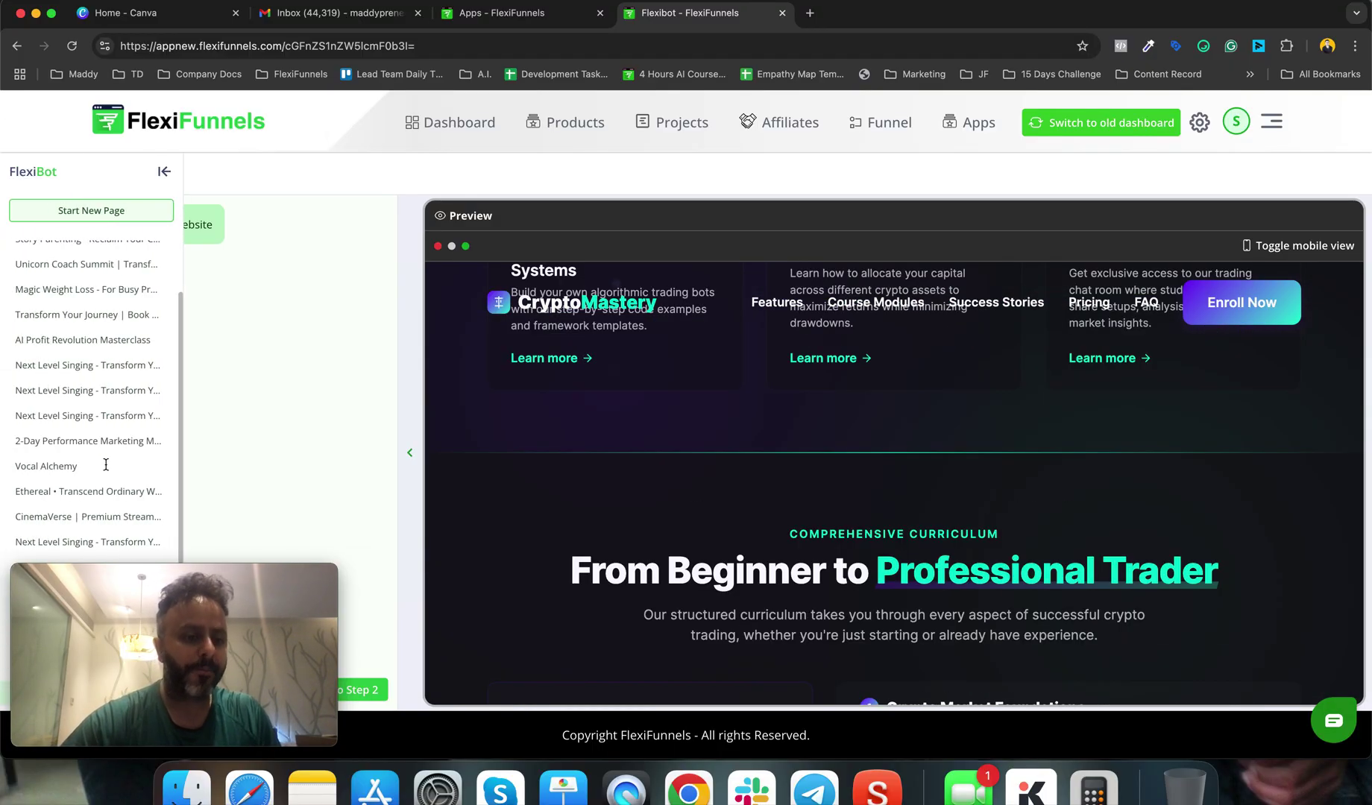
{"action": "left_click_drag", "start_coordinate": [182, 576], "coordinate": [418, 578]}
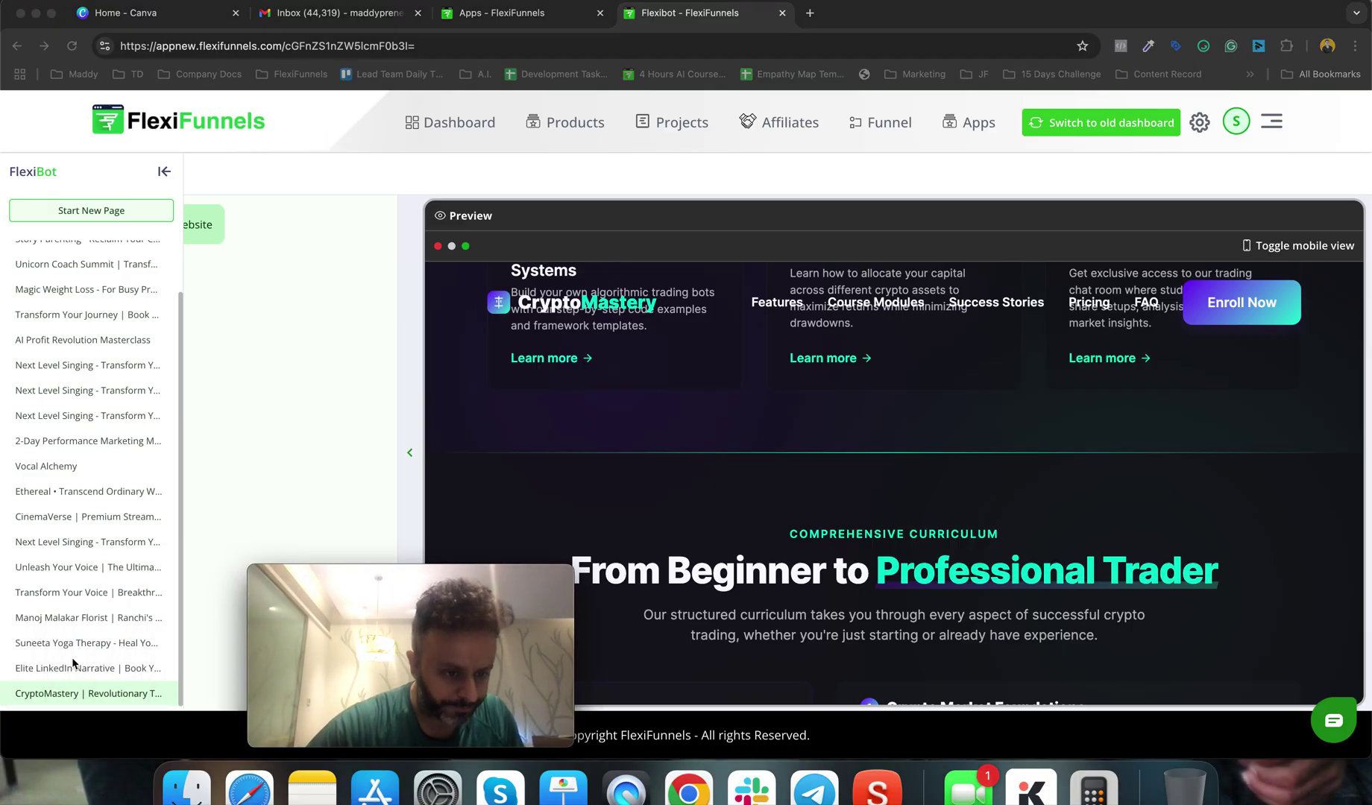
{"action": "left_click", "coordinate": [73, 620]}
{"action": "left_click", "coordinate": [73, 621]}
{"action": "left_click_drag", "start_coordinate": [401, 581], "coordinate": [153, 572]}
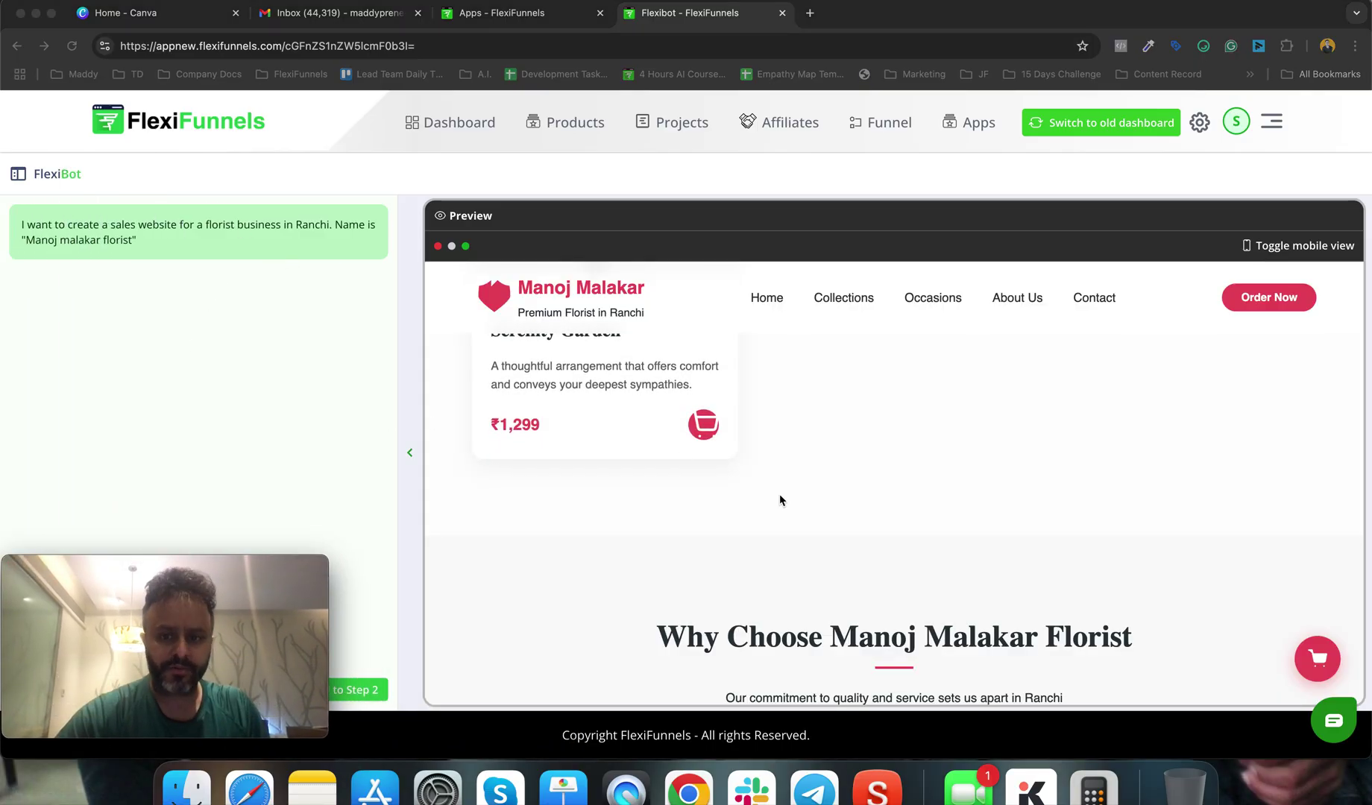
{"action": "scroll", "coordinate": [779, 494], "scroll_direction": "up", "scroll_amount": 5}
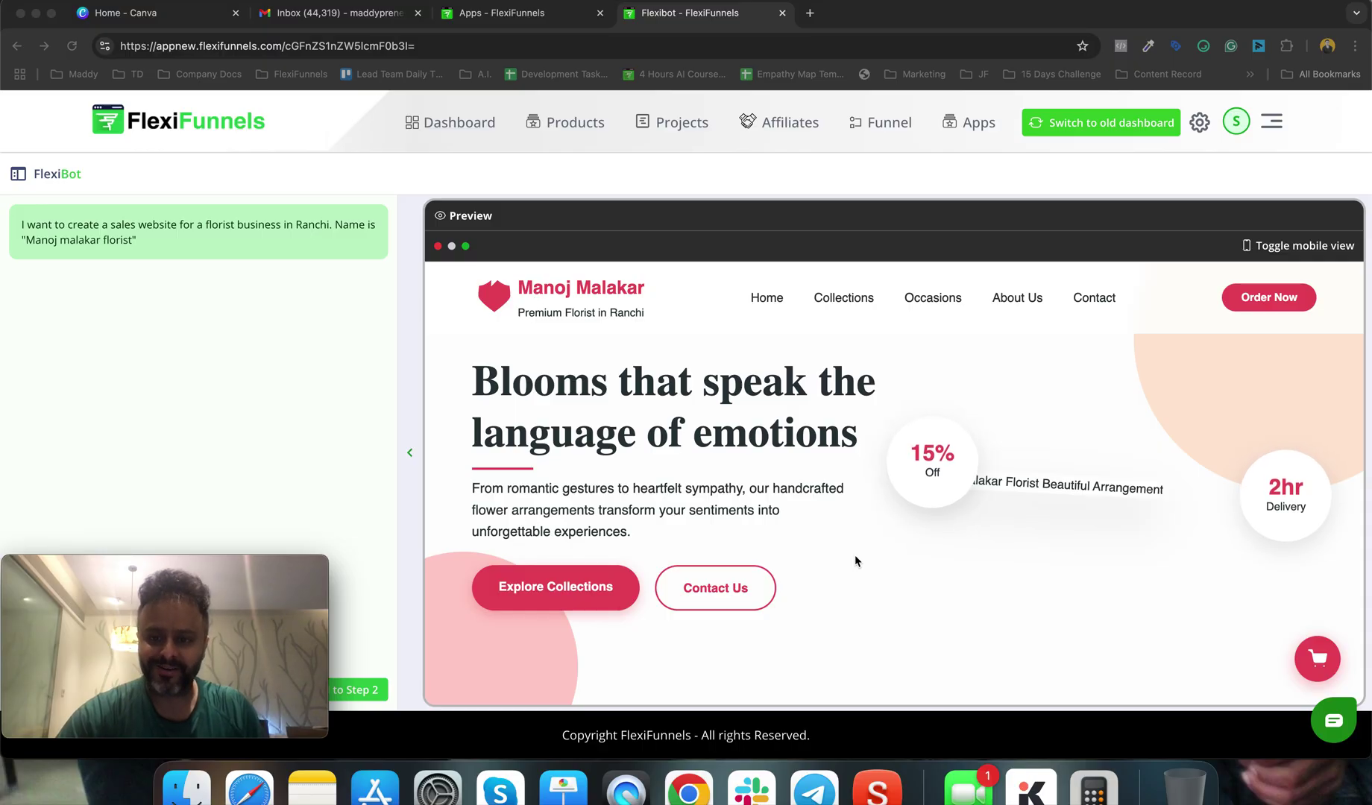
{"action": "left_click", "coordinate": [408, 456]}
{"action": "left_click", "coordinate": [410, 457]}
{"action": "scroll", "coordinate": [901, 558], "scroll_direction": "down", "scroll_amount": 3}
{"action": "scroll", "coordinate": [902, 558], "scroll_direction": "down", "scroll_amount": 6}
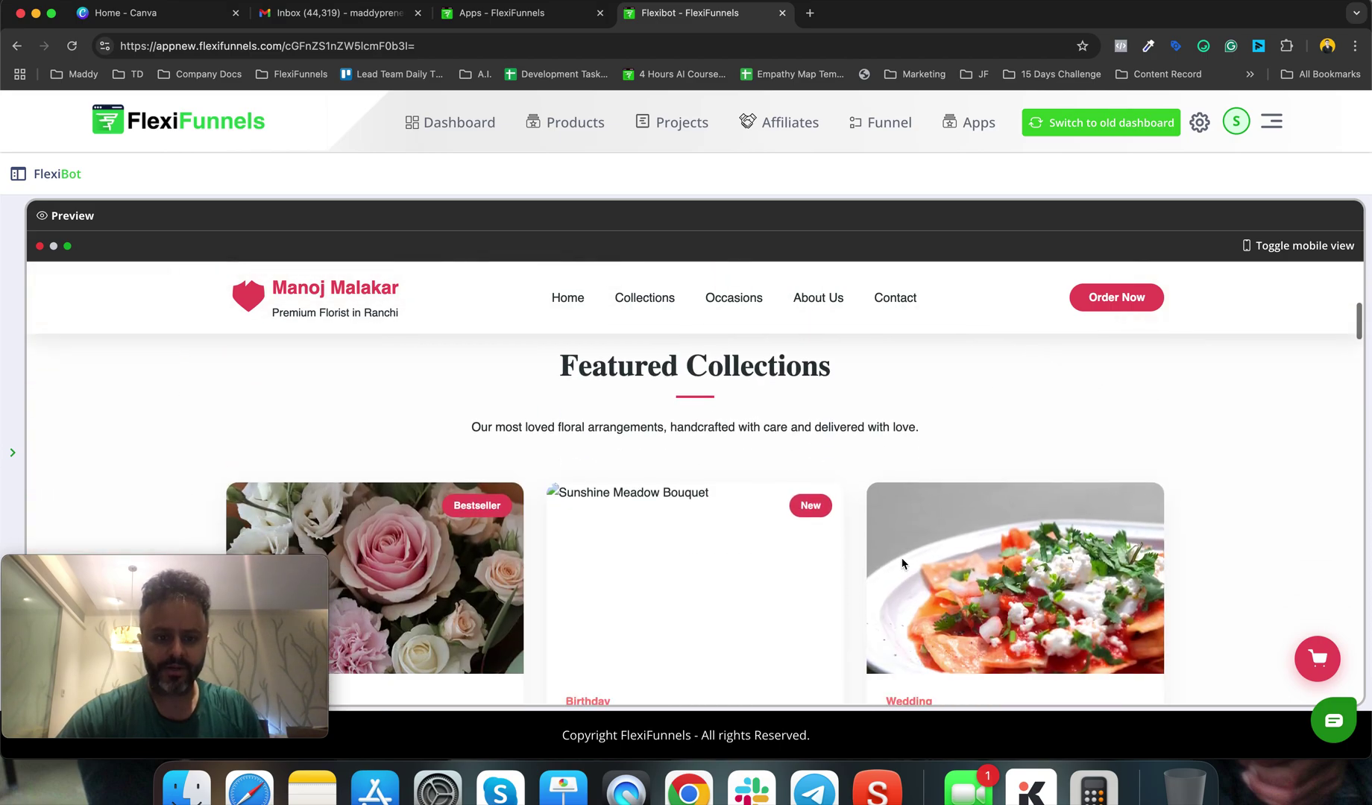
{"action": "scroll", "coordinate": [902, 563], "scroll_direction": "down", "scroll_amount": 2}
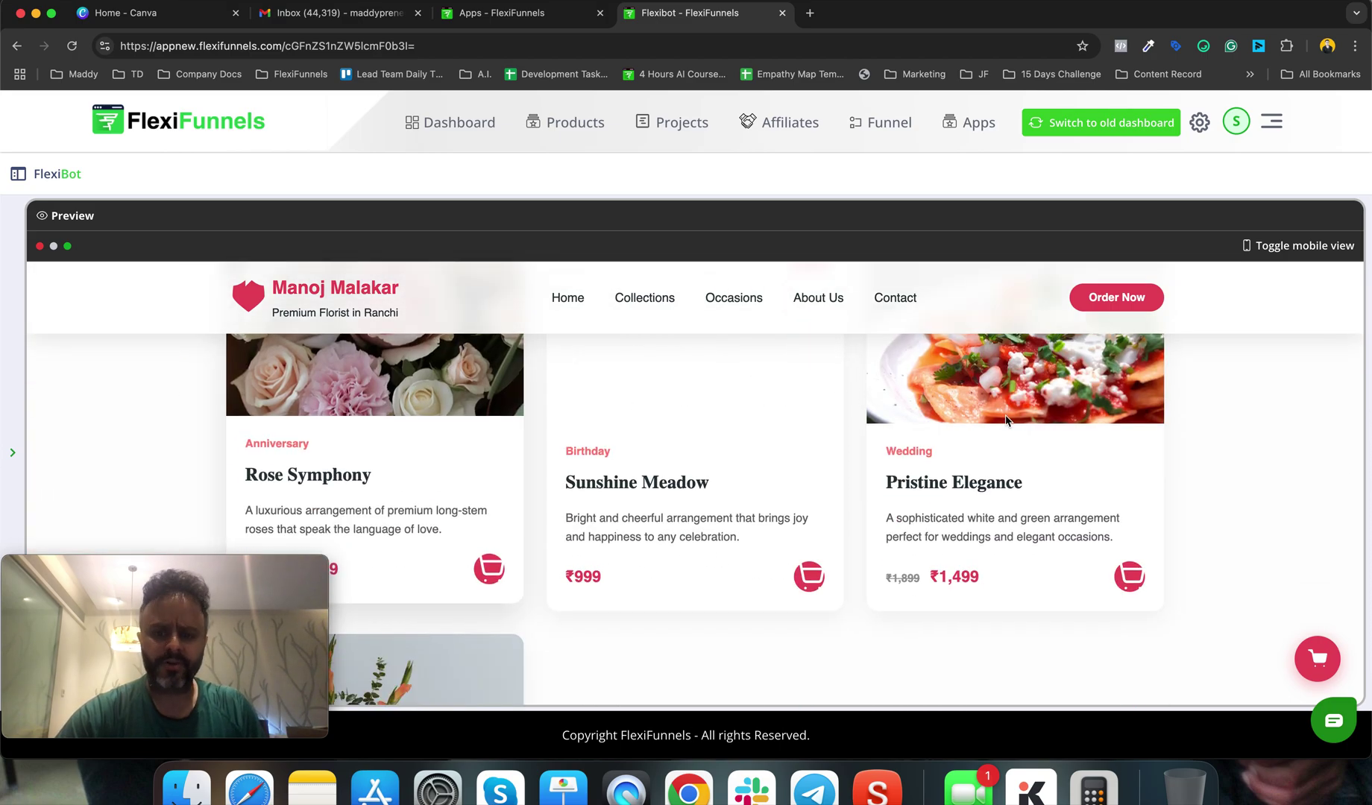
{"action": "scroll", "coordinate": [1005, 421], "scroll_direction": "down", "scroll_amount": 7}
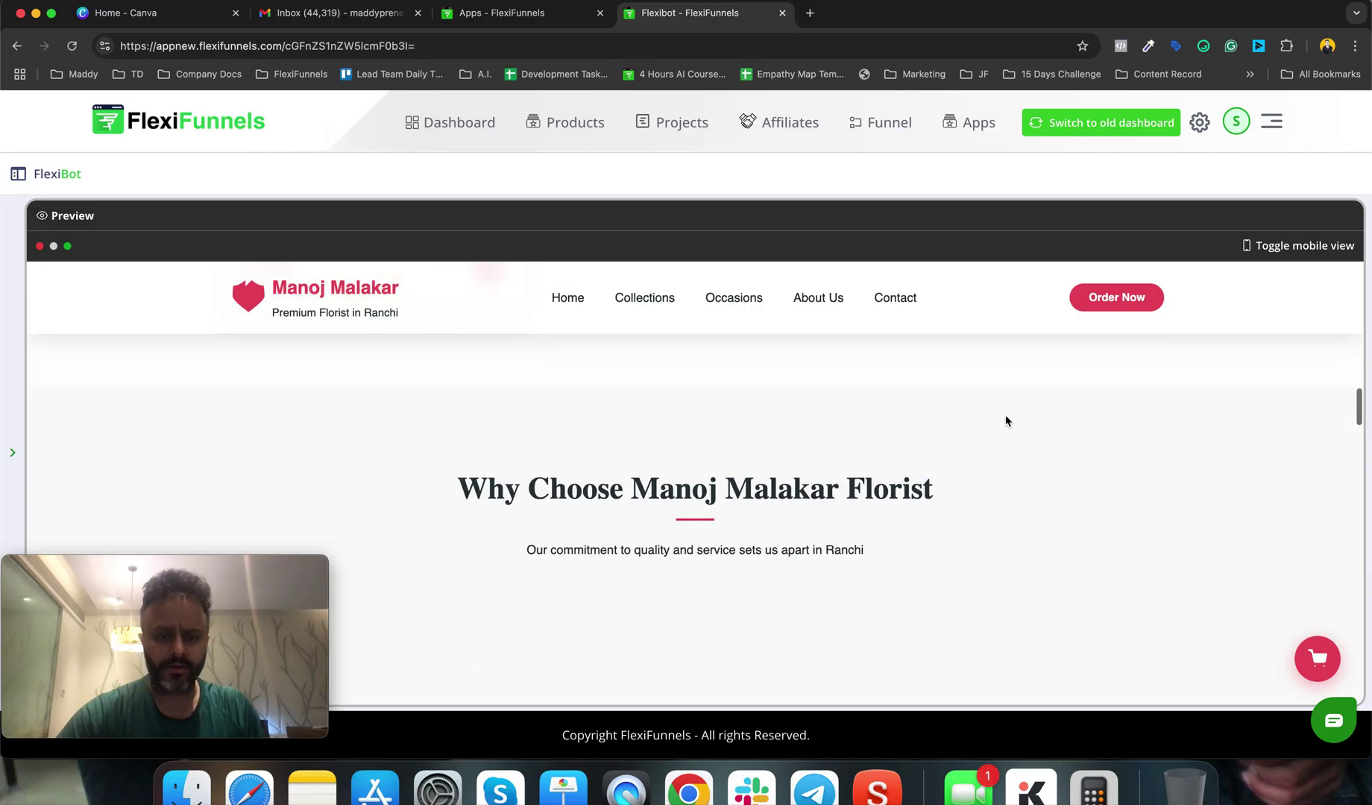
{"action": "scroll", "coordinate": [1005, 420], "scroll_direction": "down", "scroll_amount": 4}
{"action": "scroll", "coordinate": [1005, 421], "scroll_direction": "up", "scroll_amount": 3}
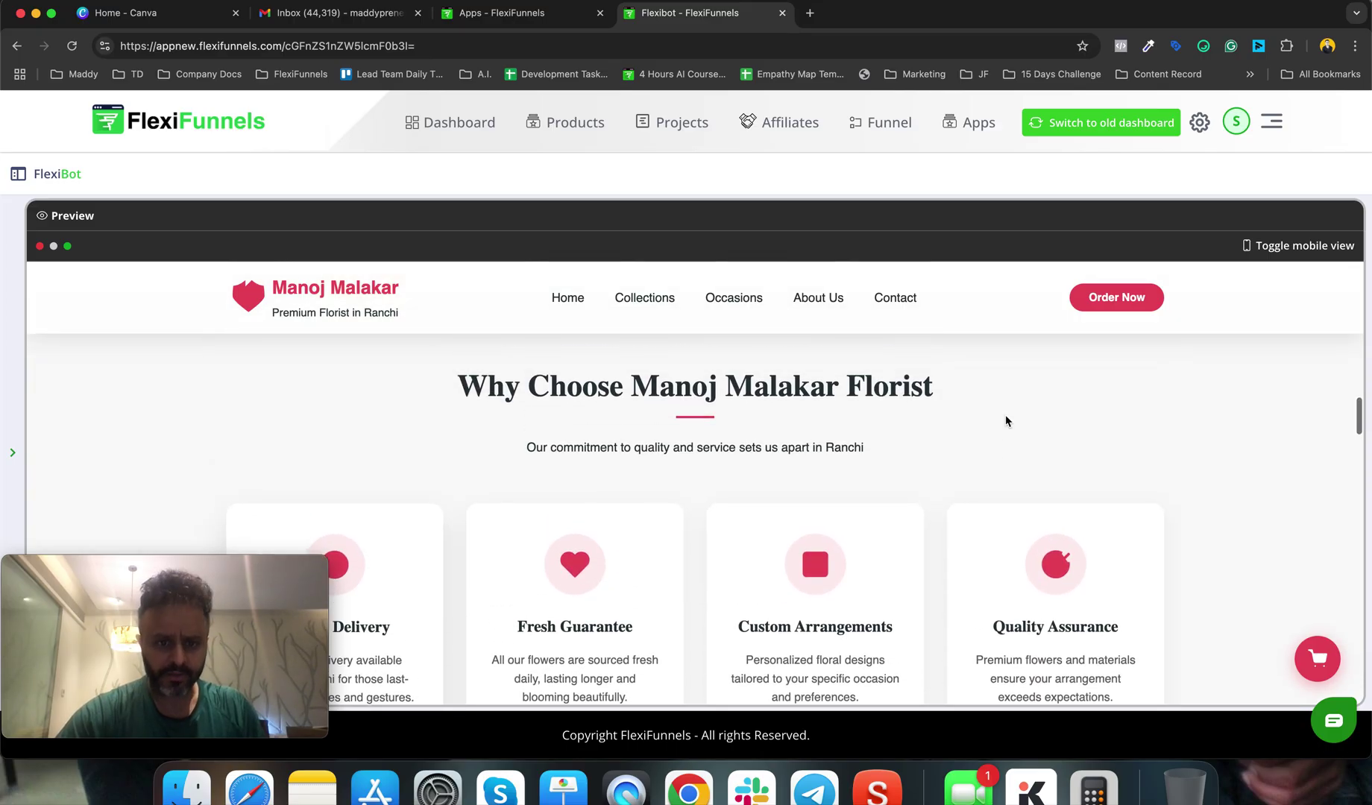
{"action": "scroll", "coordinate": [1005, 421], "scroll_direction": "down", "scroll_amount": 6}
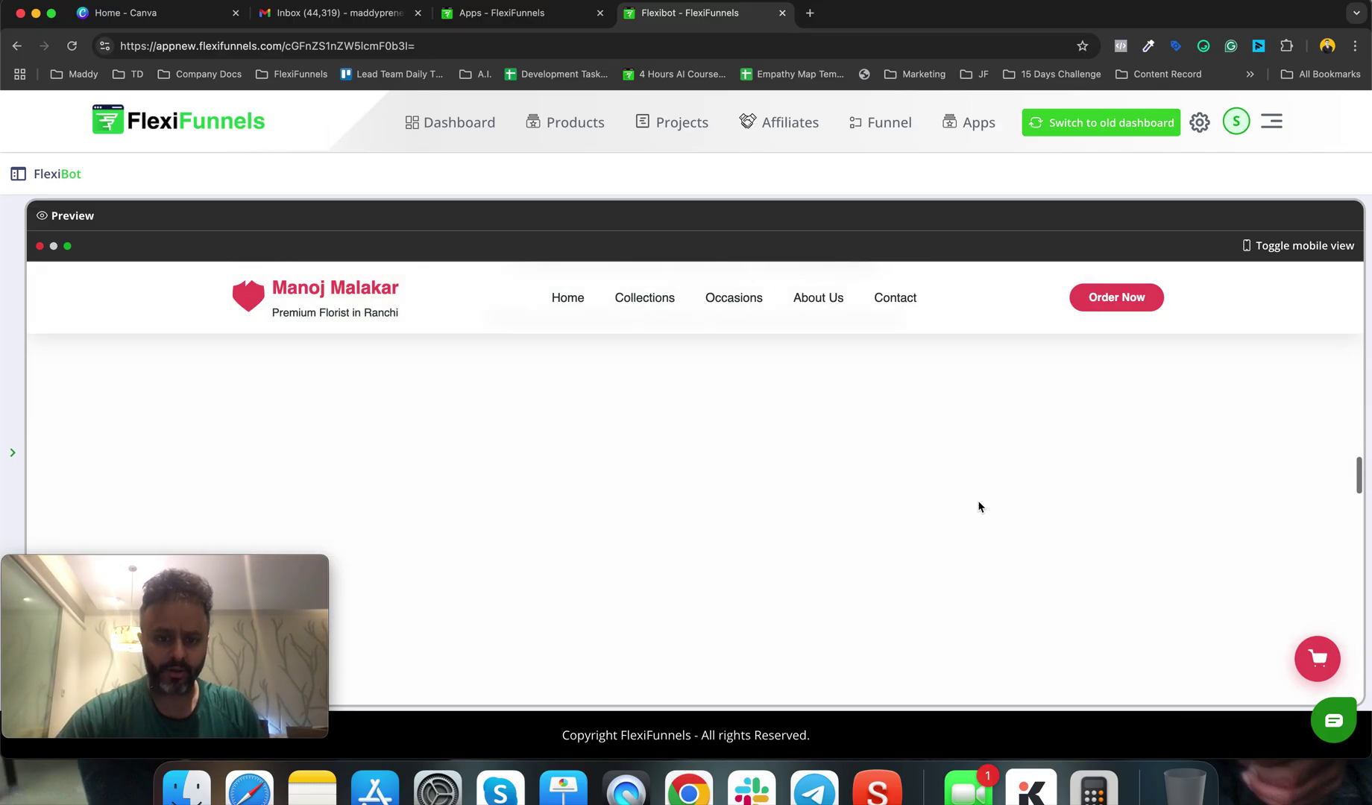
{"action": "scroll", "coordinate": [979, 507], "scroll_direction": "down", "scroll_amount": 5}
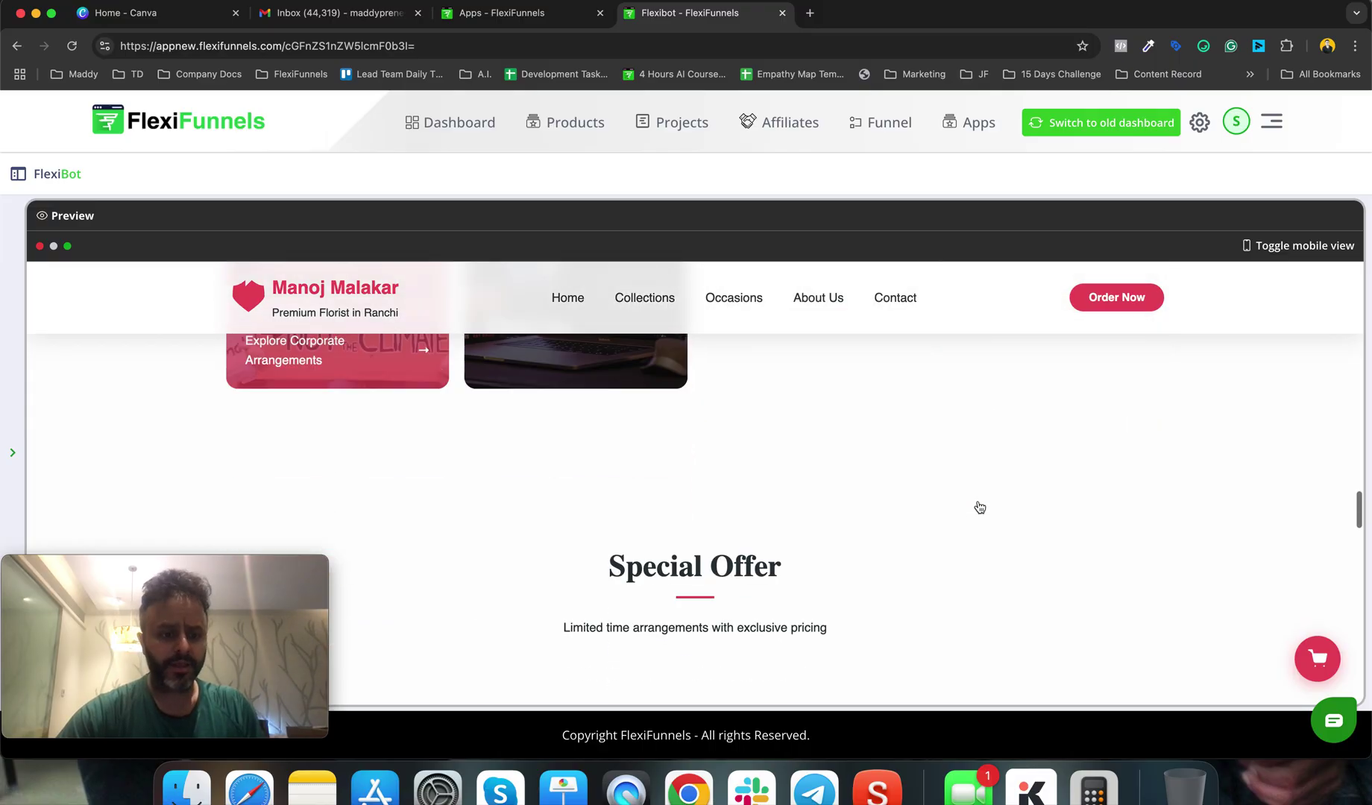
{"action": "scroll", "coordinate": [980, 507], "scroll_direction": "down", "scroll_amount": 5}
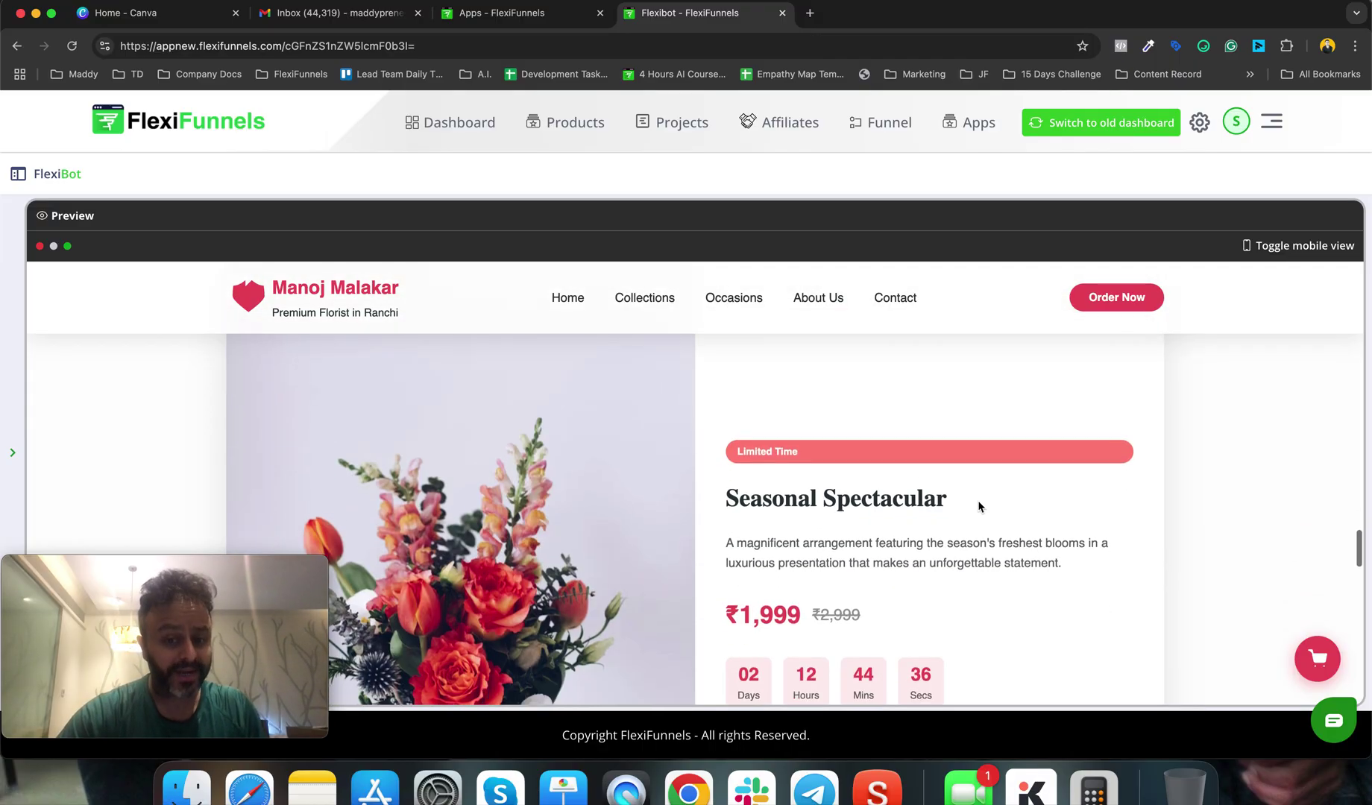
{"action": "scroll", "coordinate": [979, 507], "scroll_direction": "down", "scroll_amount": 5}
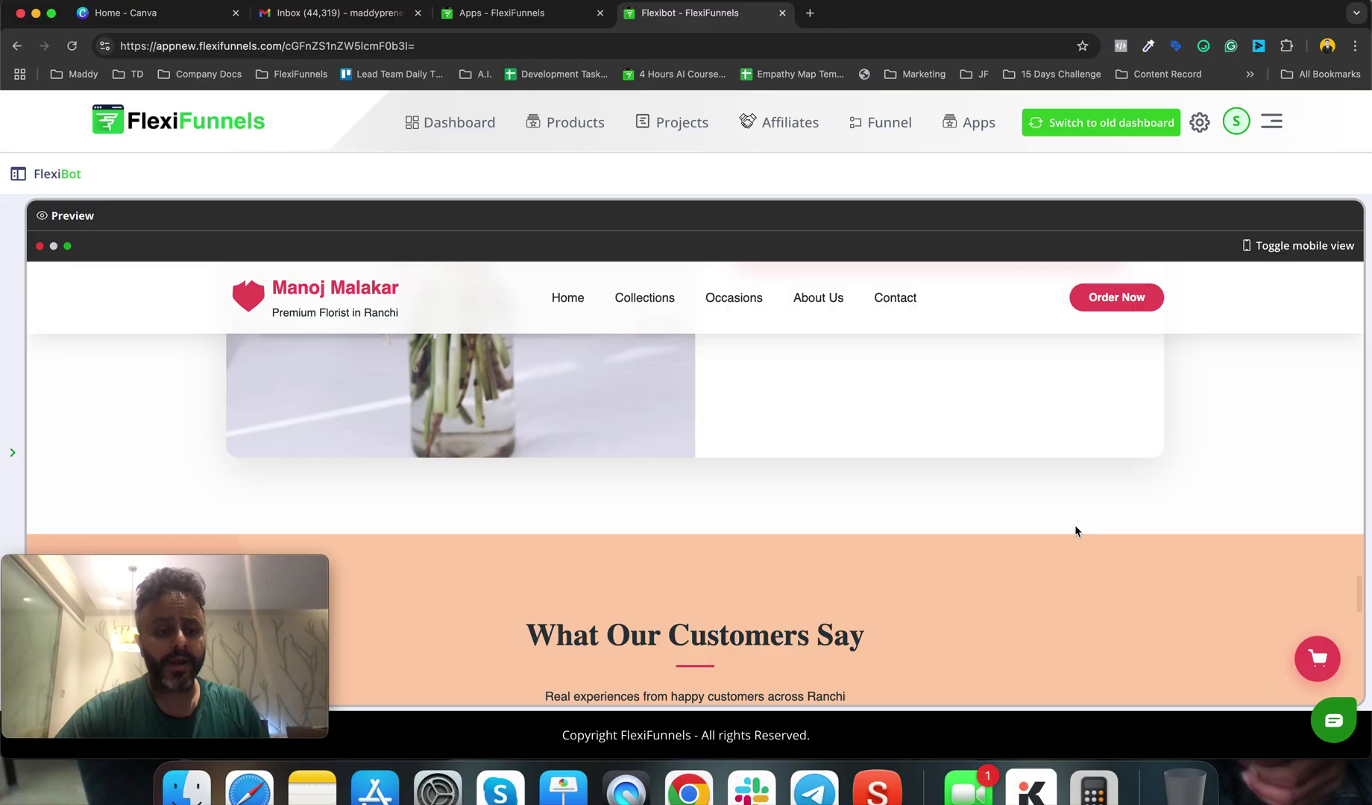
{"action": "scroll", "coordinate": [1075, 531], "scroll_direction": "down", "scroll_amount": 3}
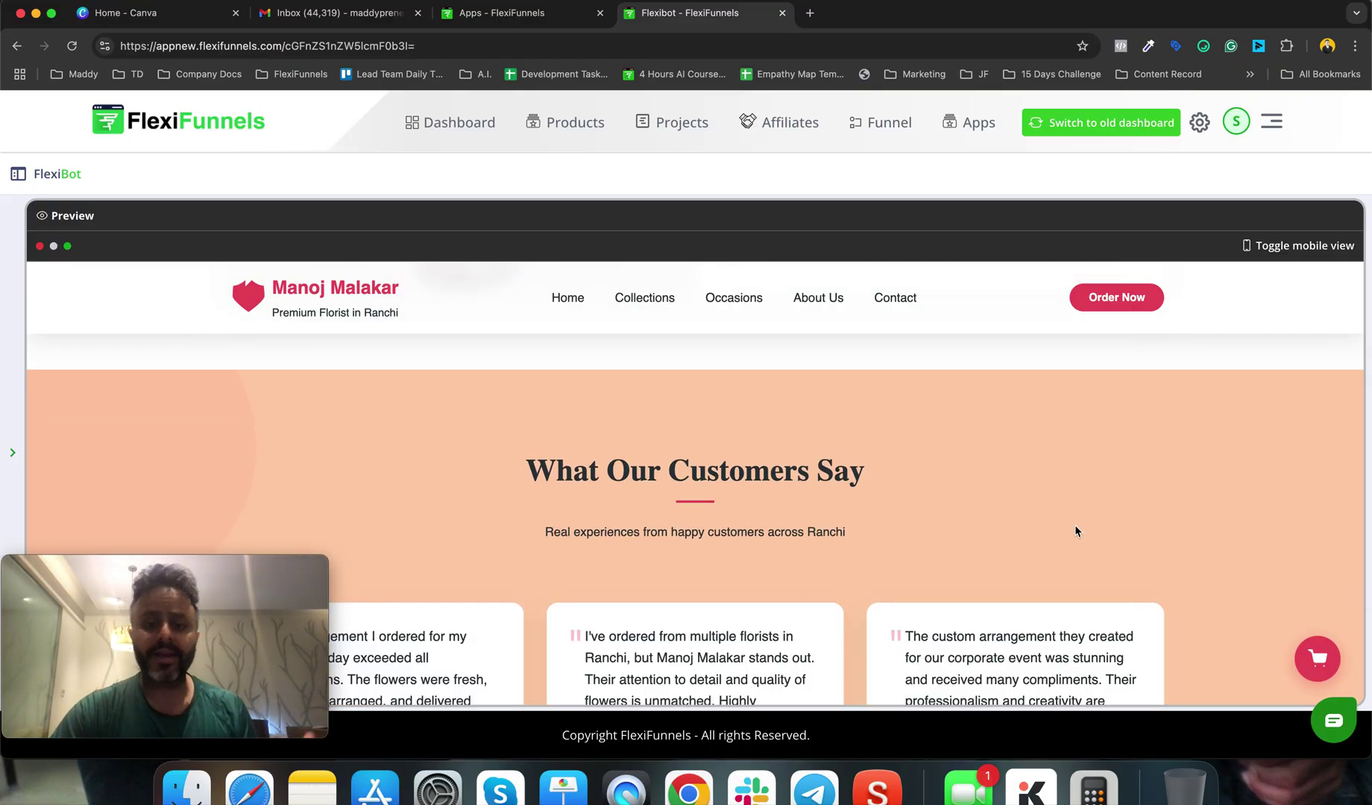
{"action": "scroll", "coordinate": [1076, 531], "scroll_direction": "down", "scroll_amount": 10}
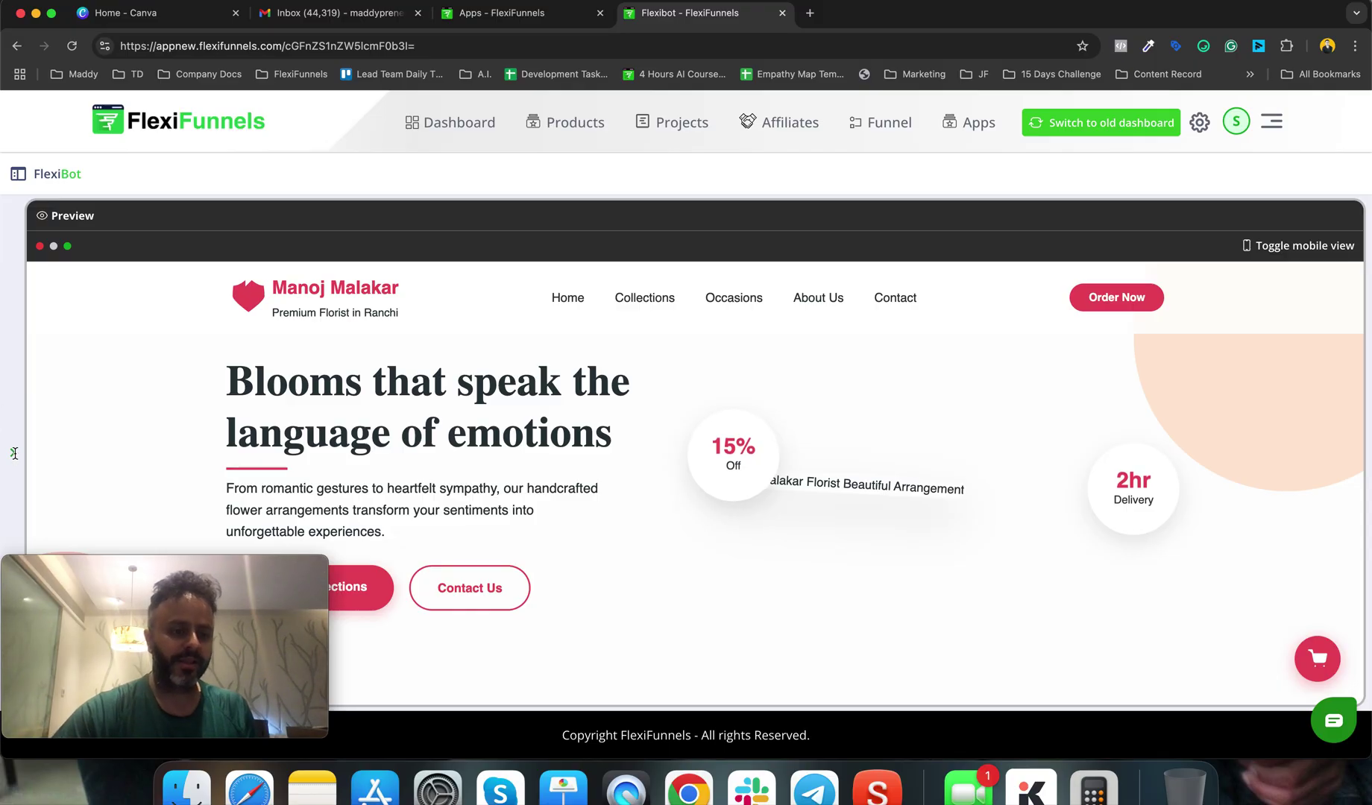
- Toggle the florist page's prompt panel and full-width preview, then open the History list
{"action": "left_click", "coordinate": [14, 453]}
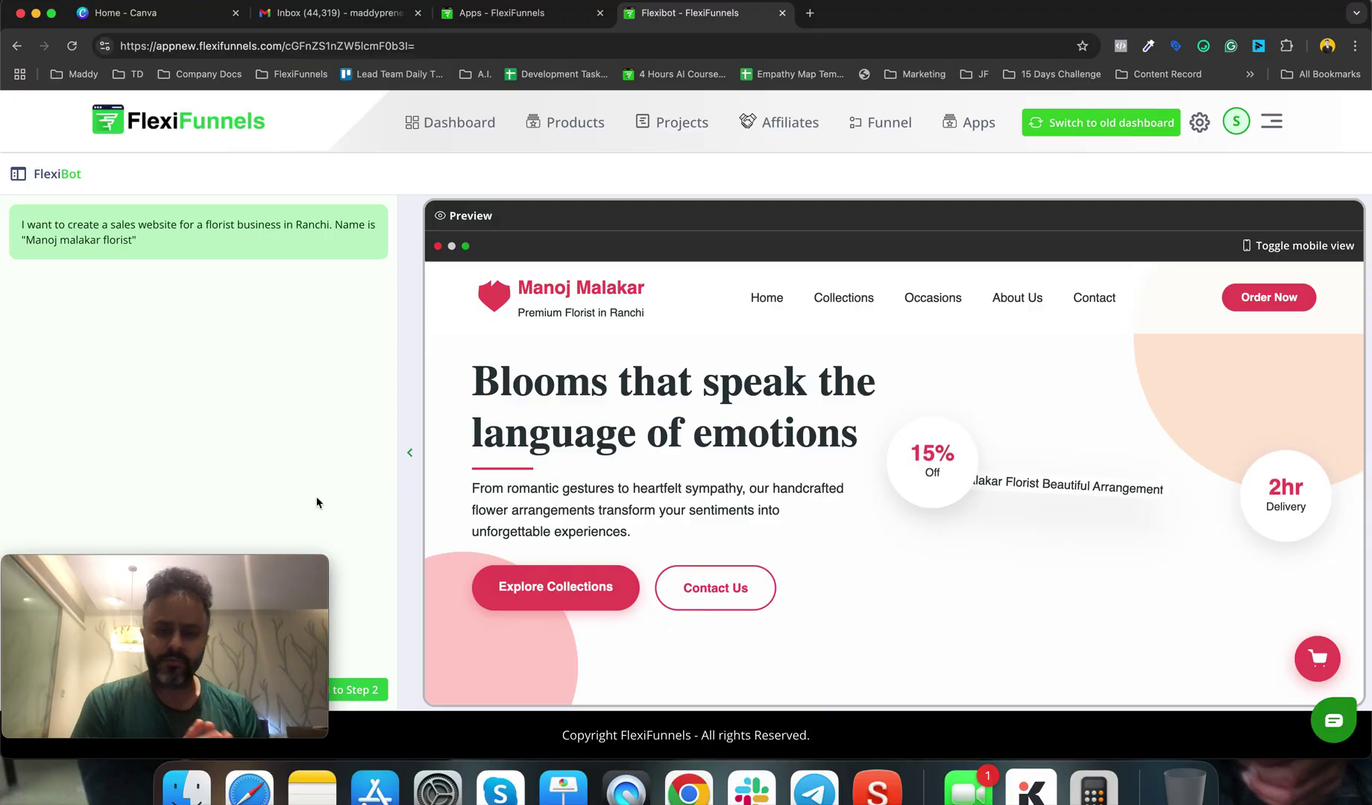
{"action": "left_click", "coordinate": [409, 455]}
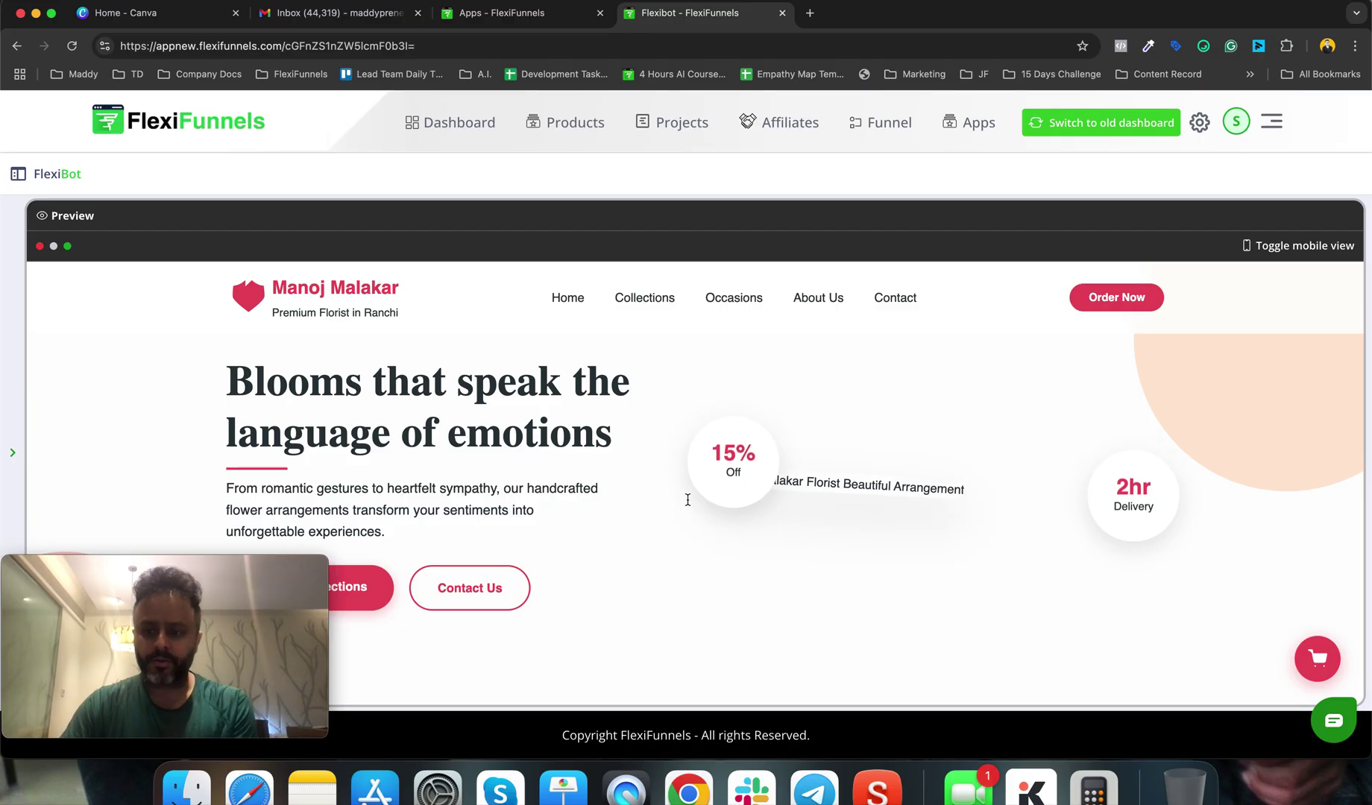
{"action": "left_click", "coordinate": [13, 452]}
{"action": "left_click", "coordinate": [18, 173]}
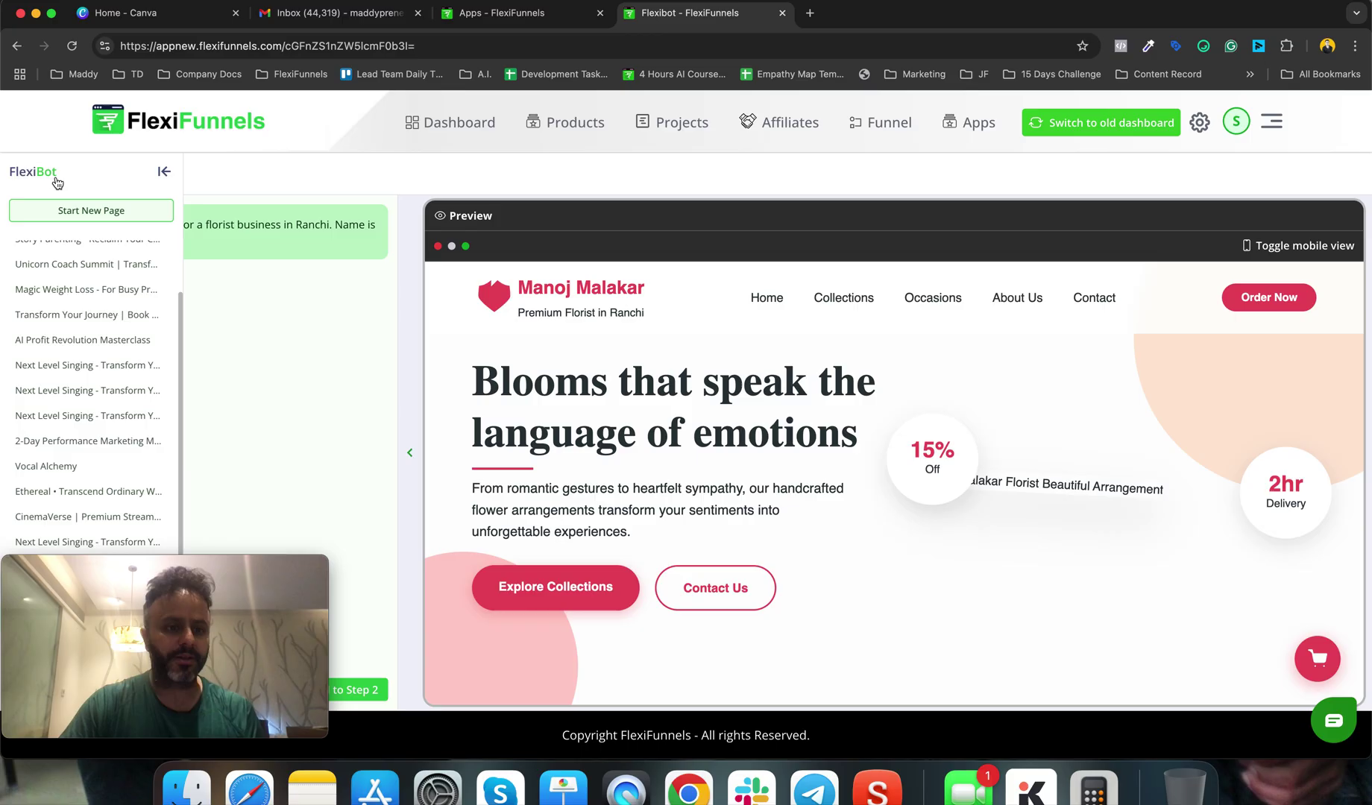
{"action": "scroll", "coordinate": [57, 273], "scroll_direction": "up", "scroll_amount": 2}
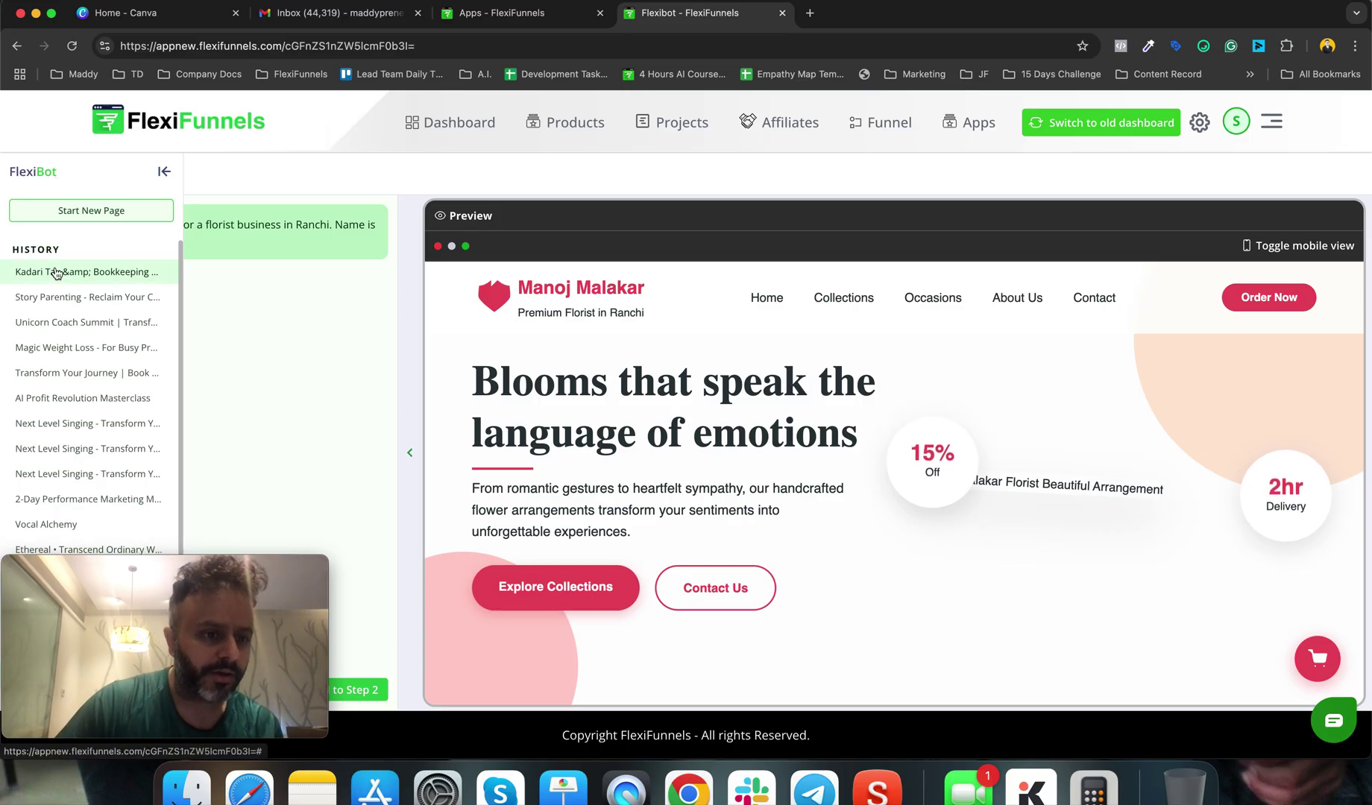
- Load the Kadari Tax & Bookkeeping page and highlight part of its prompt
{"action": "left_click", "coordinate": [57, 273]}
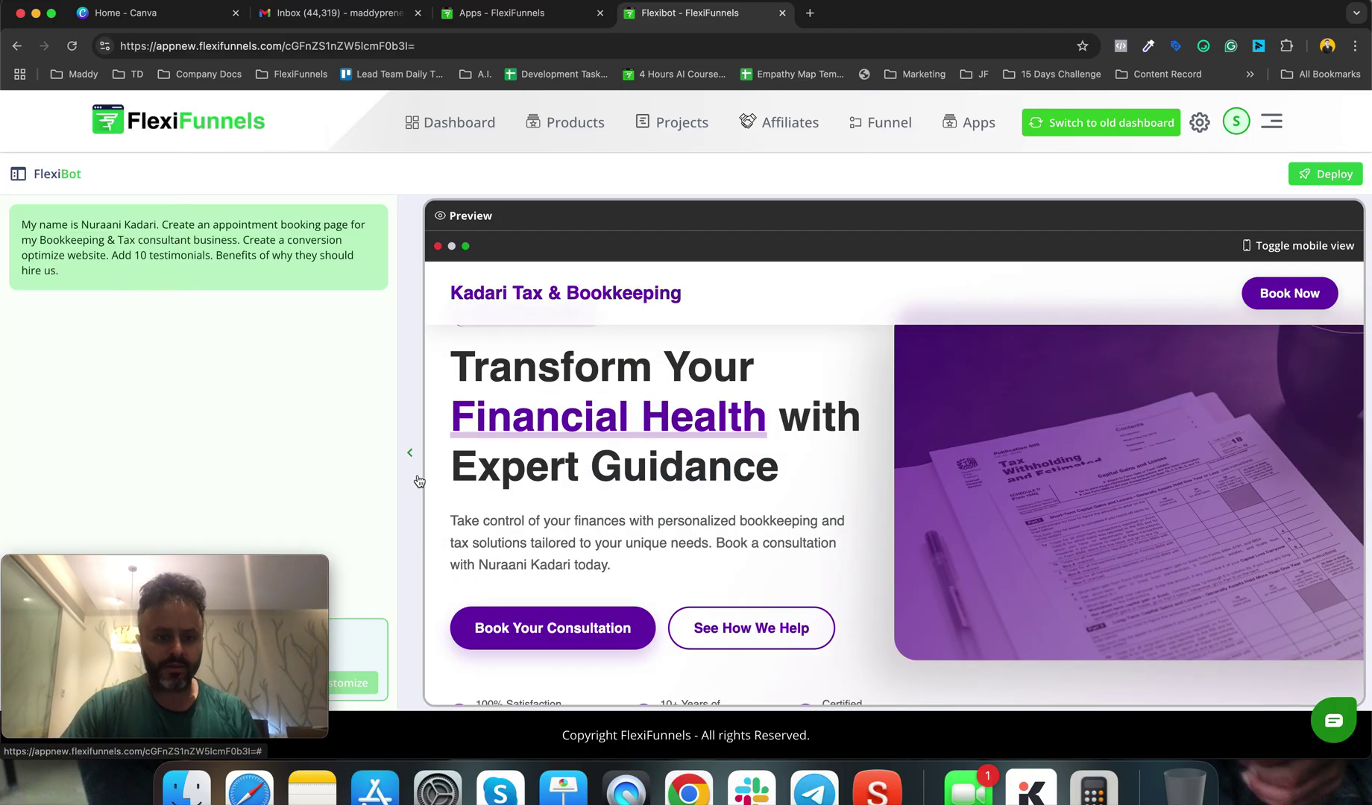
{"action": "left_click", "coordinate": [409, 452]}
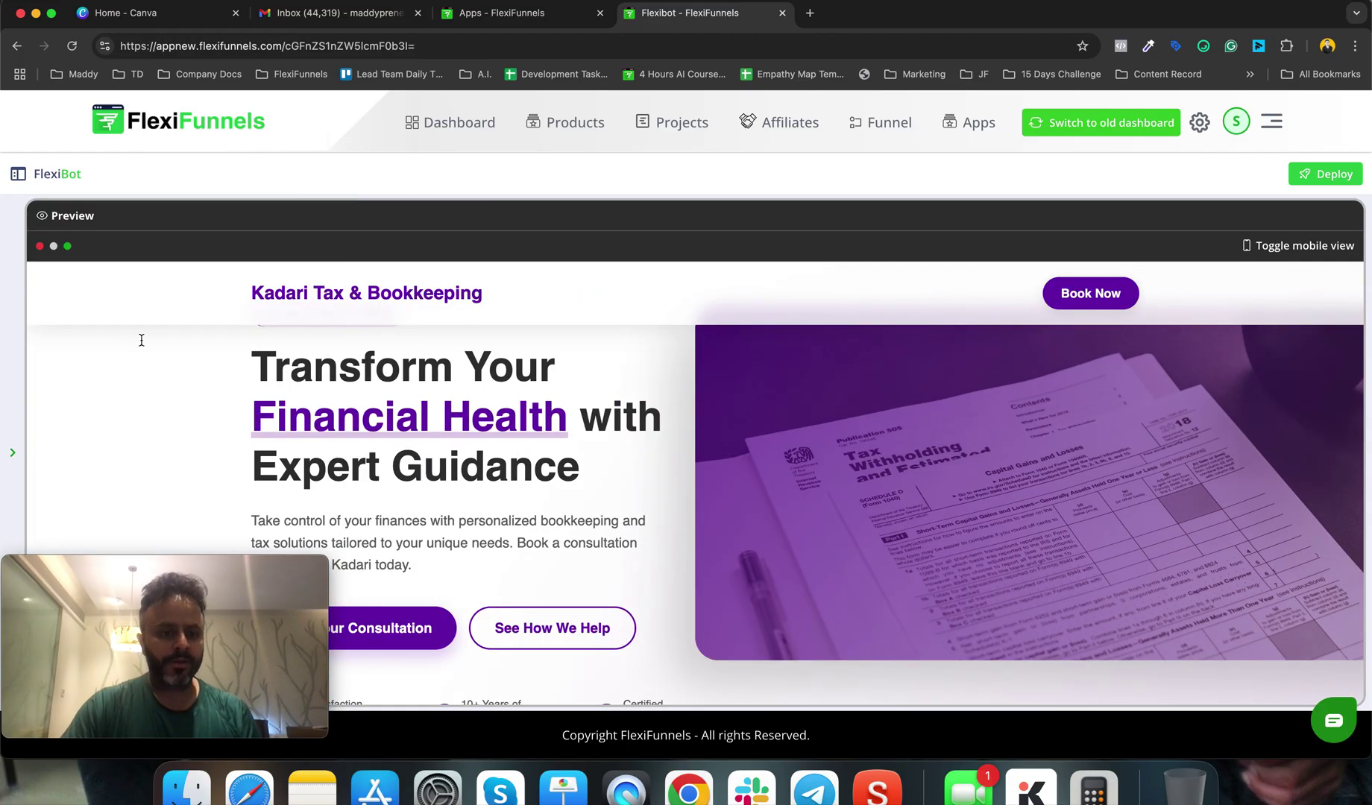
{"action": "left_click", "coordinate": [13, 450]}
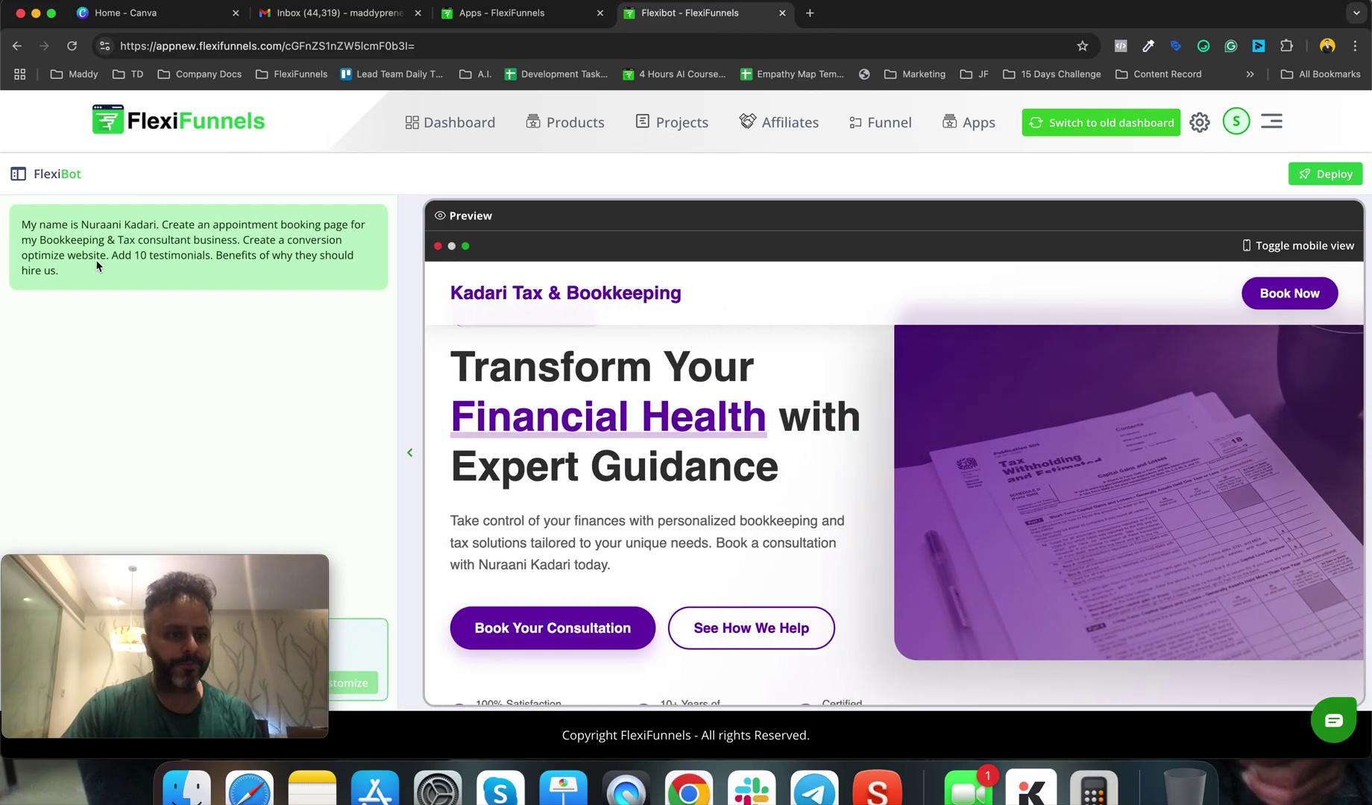
{"action": "left_click_drag", "start_coordinate": [164, 223], "coordinate": [174, 251]}
{"action": "left_click", "coordinate": [180, 258]}
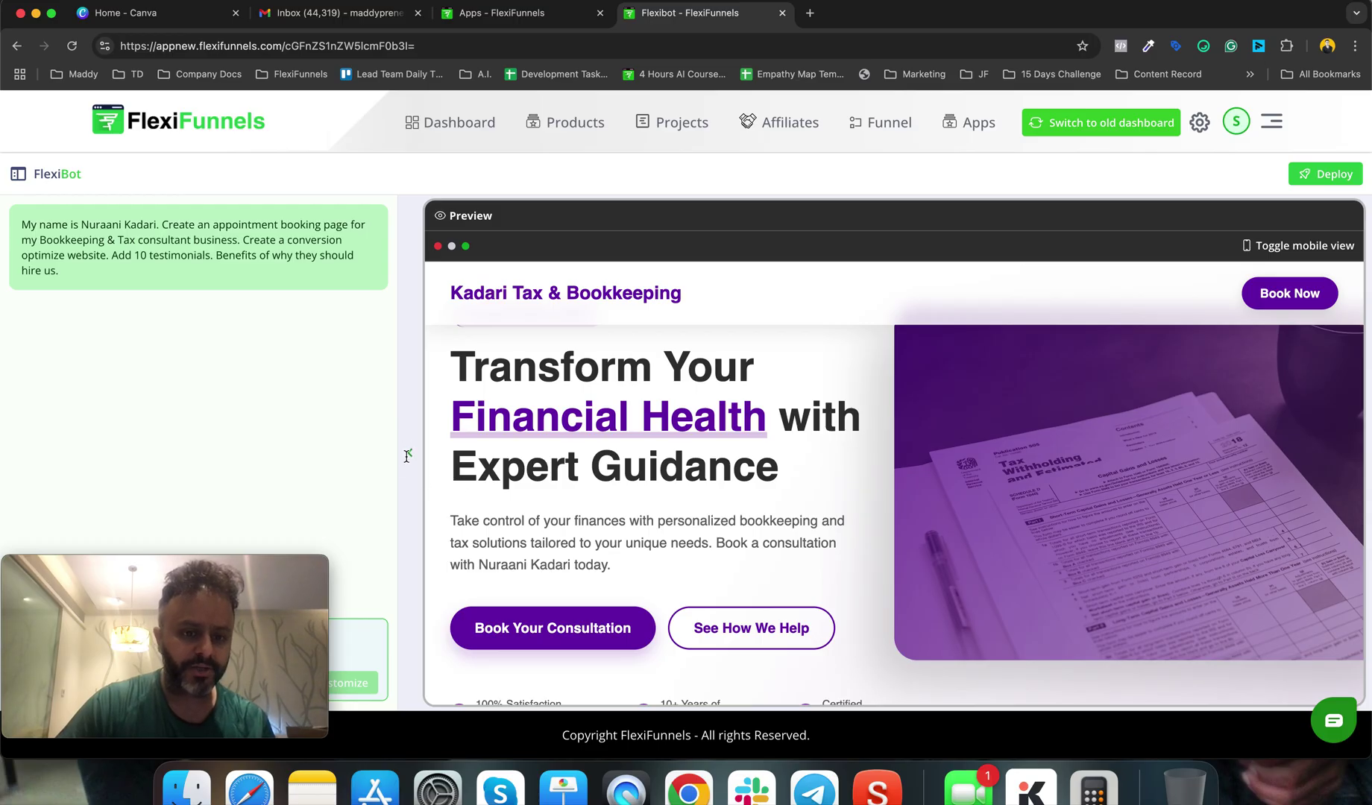
- Widen the Kadari preview to full width and scroll through its sections
{"action": "left_click", "coordinate": [407, 455]}
{"action": "scroll", "coordinate": [930, 529], "scroll_direction": "down", "scroll_amount": 4}
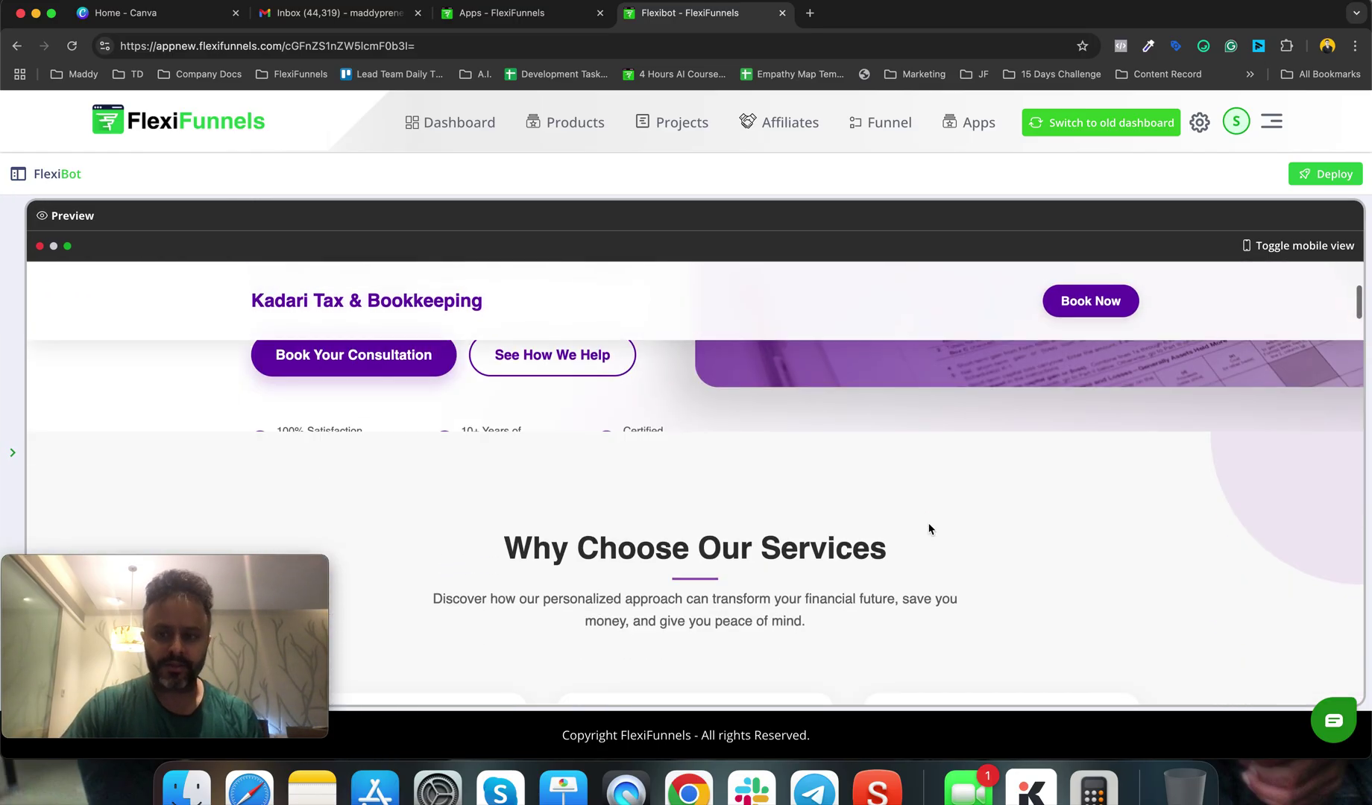
{"action": "scroll", "coordinate": [930, 529], "scroll_direction": "down", "scroll_amount": 10}
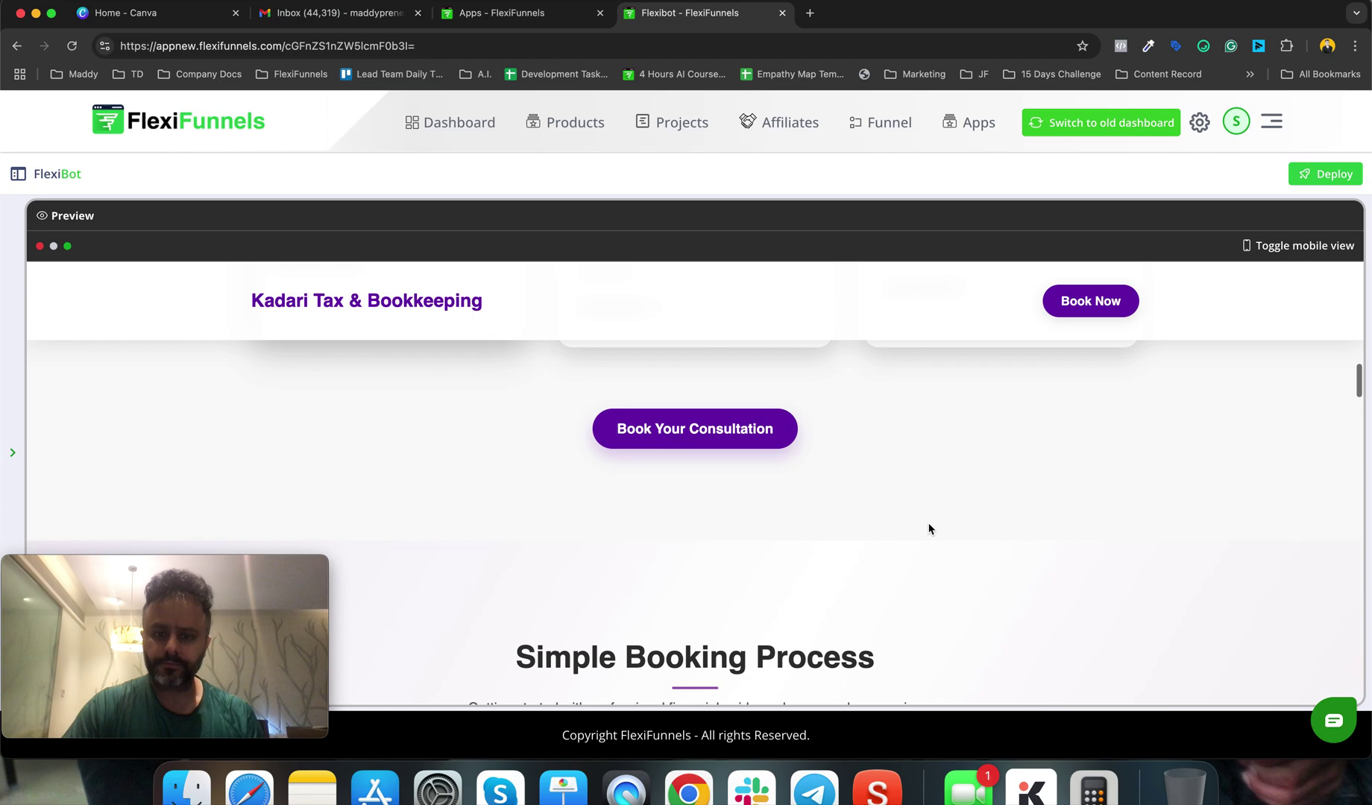
{"action": "scroll", "coordinate": [930, 529], "scroll_direction": "down", "scroll_amount": 7}
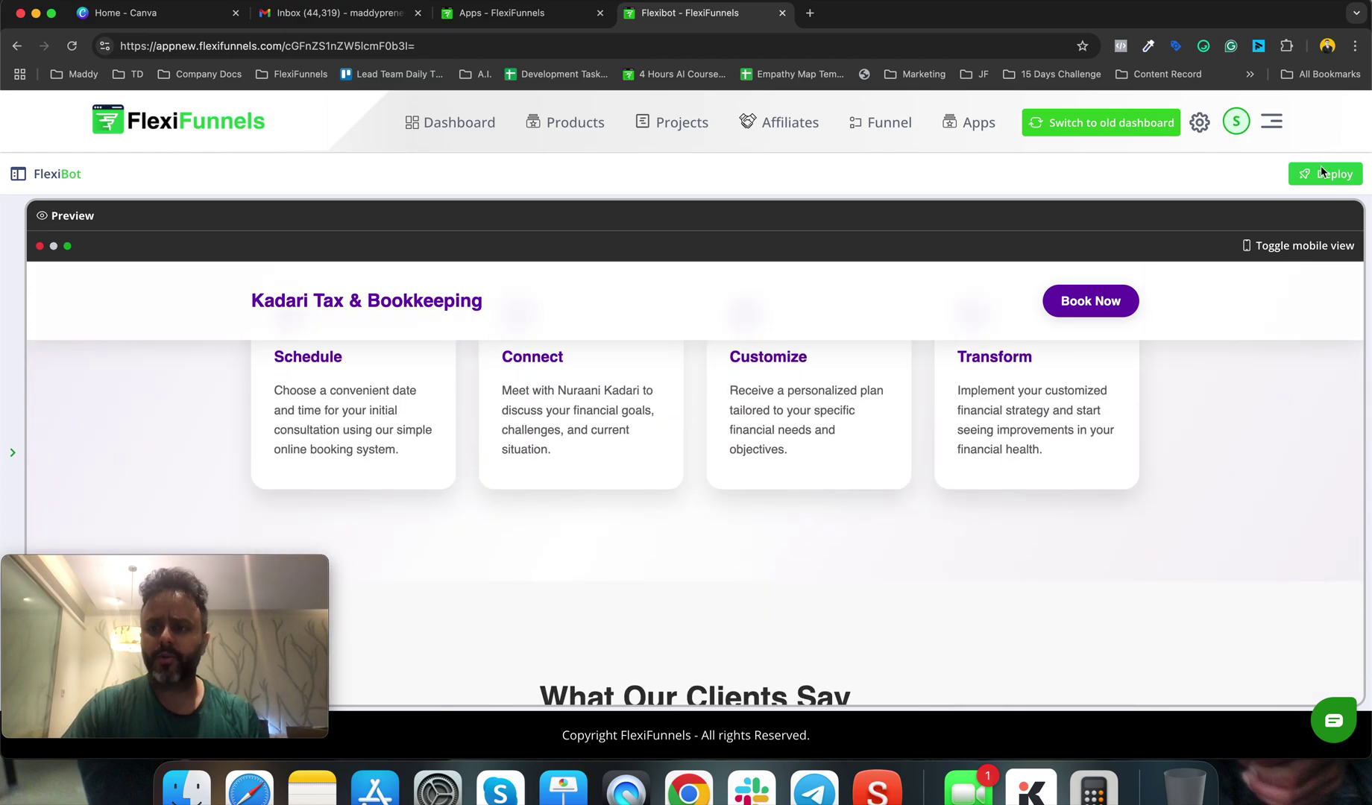
{"action": "scroll", "coordinate": [1270, 549], "scroll_direction": "down", "scroll_amount": 8}
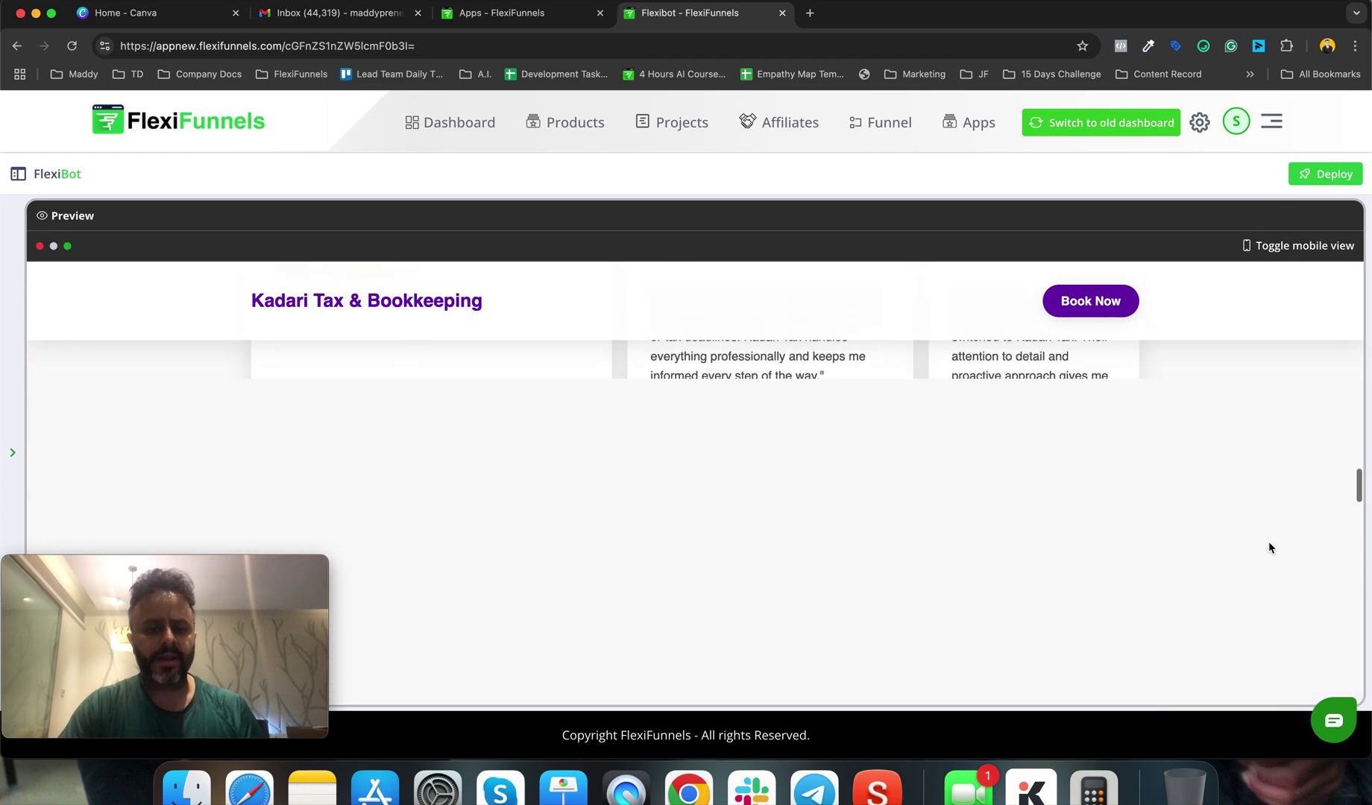
{"action": "scroll", "coordinate": [1270, 548], "scroll_direction": "down", "scroll_amount": 8}
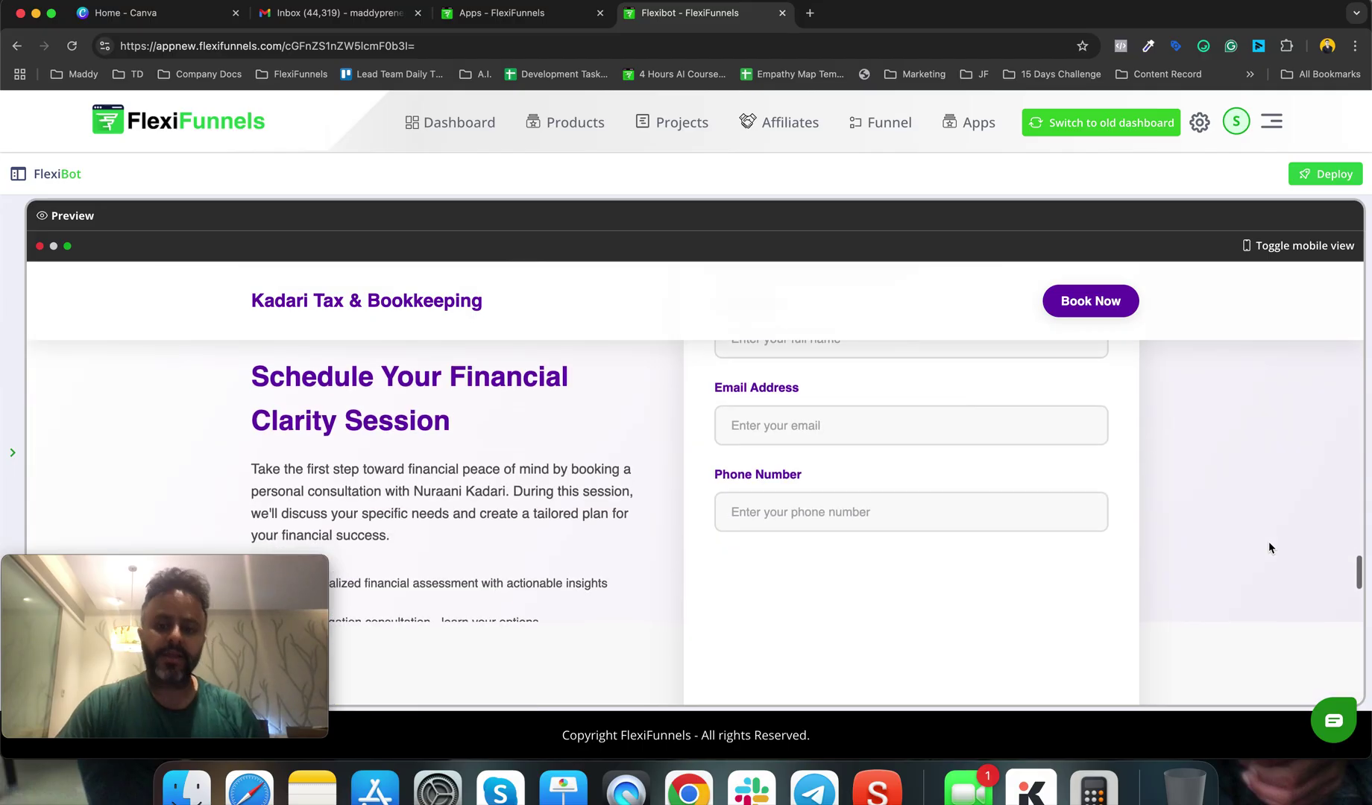
{"action": "scroll", "coordinate": [1295, 559], "scroll_direction": "down", "scroll_amount": 8}
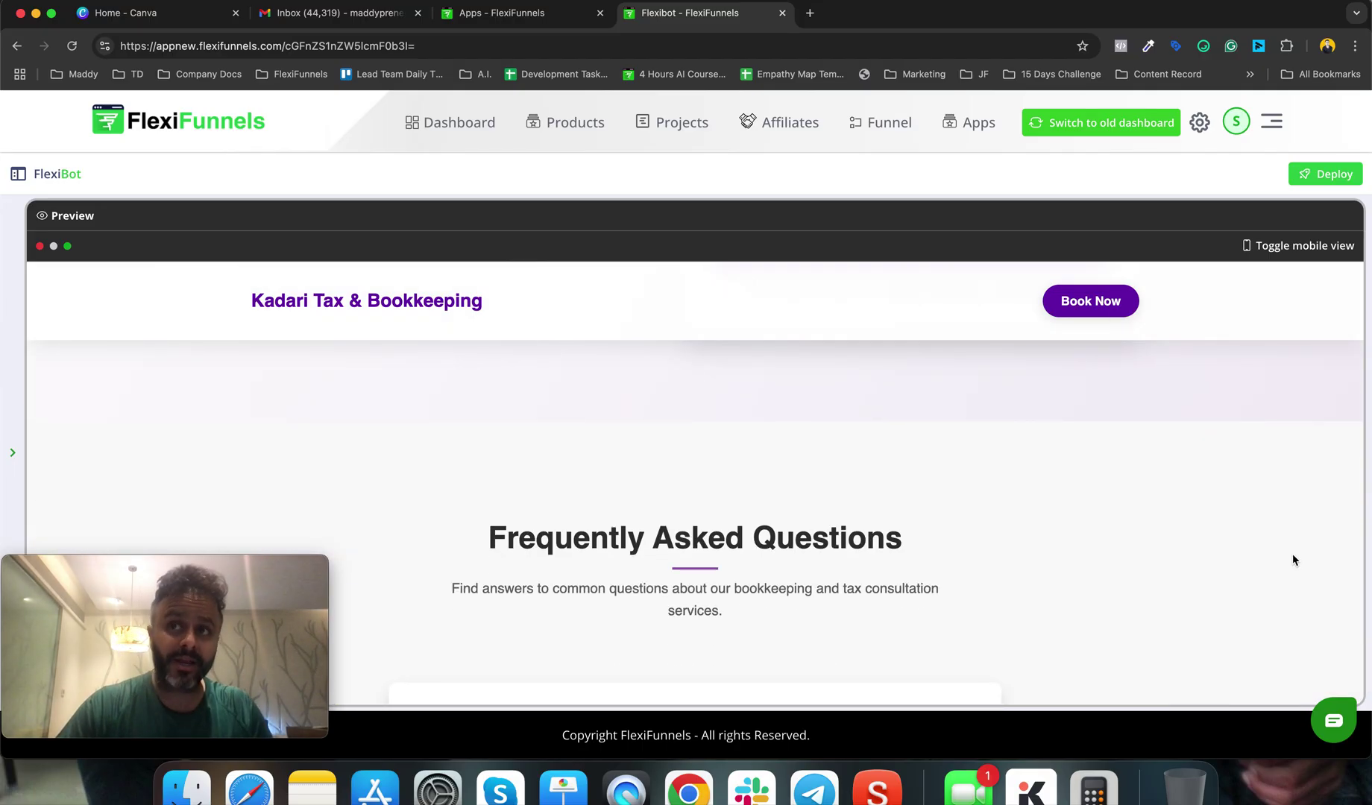
{"action": "scroll", "coordinate": [1293, 559], "scroll_direction": "down", "scroll_amount": 3}
{"action": "scroll", "coordinate": [1295, 559], "scroll_direction": "down", "scroll_amount": 10}
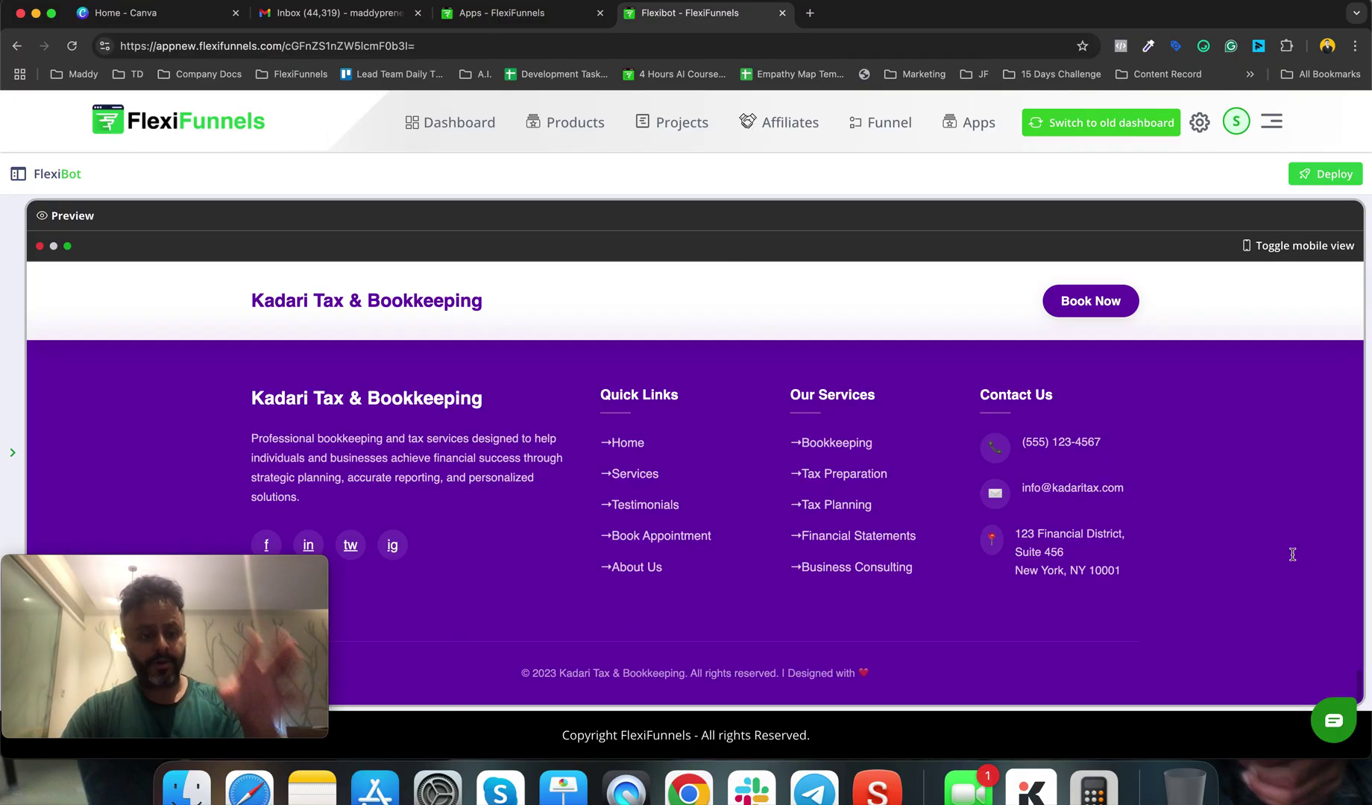
{"action": "scroll", "coordinate": [1295, 560], "scroll_direction": "up", "scroll_amount": 15}
{"action": "scroll", "coordinate": [1293, 559], "scroll_direction": "up", "scroll_amount": 5}
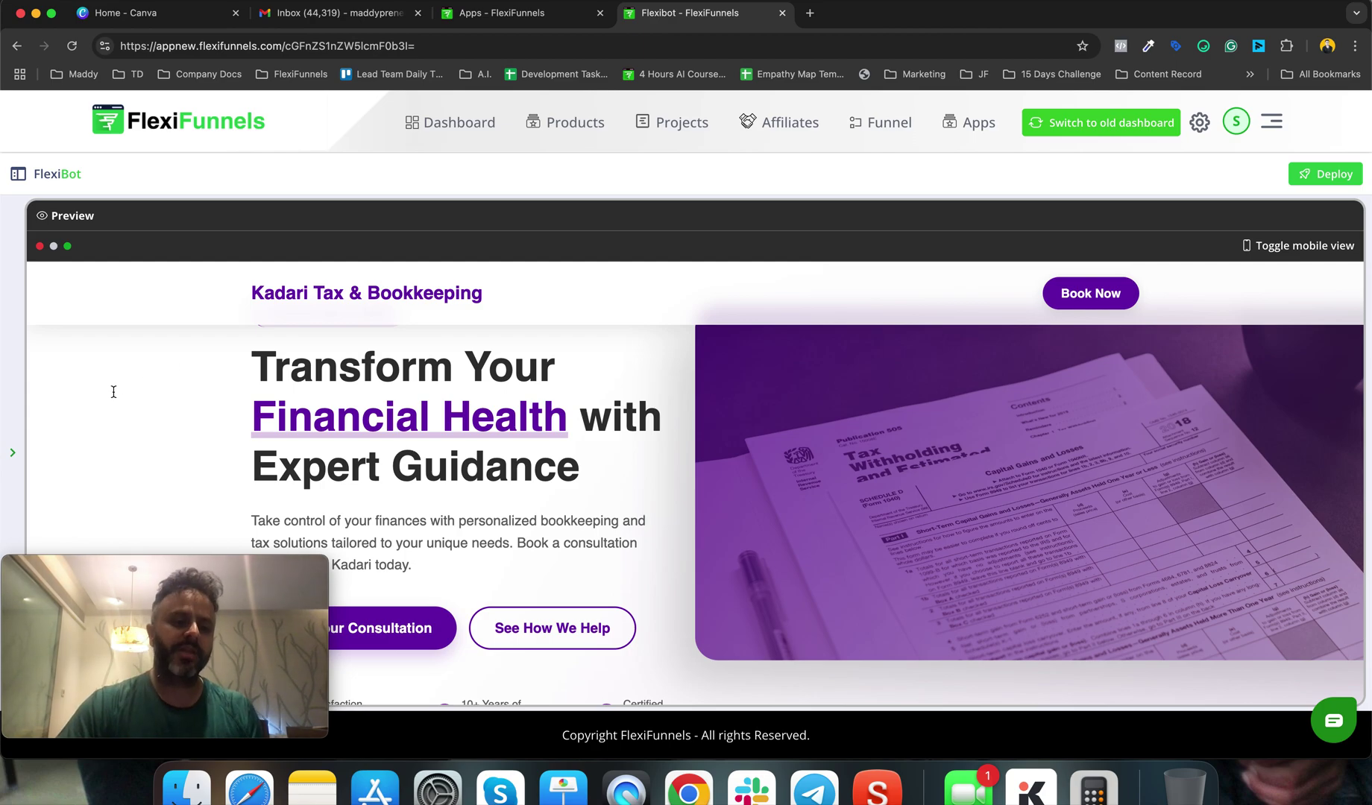
- Expand the FlexiBot chat panel to show the Kadari Tax & Bookkeeping prompt
{"action": "left_click", "coordinate": [12, 453]}
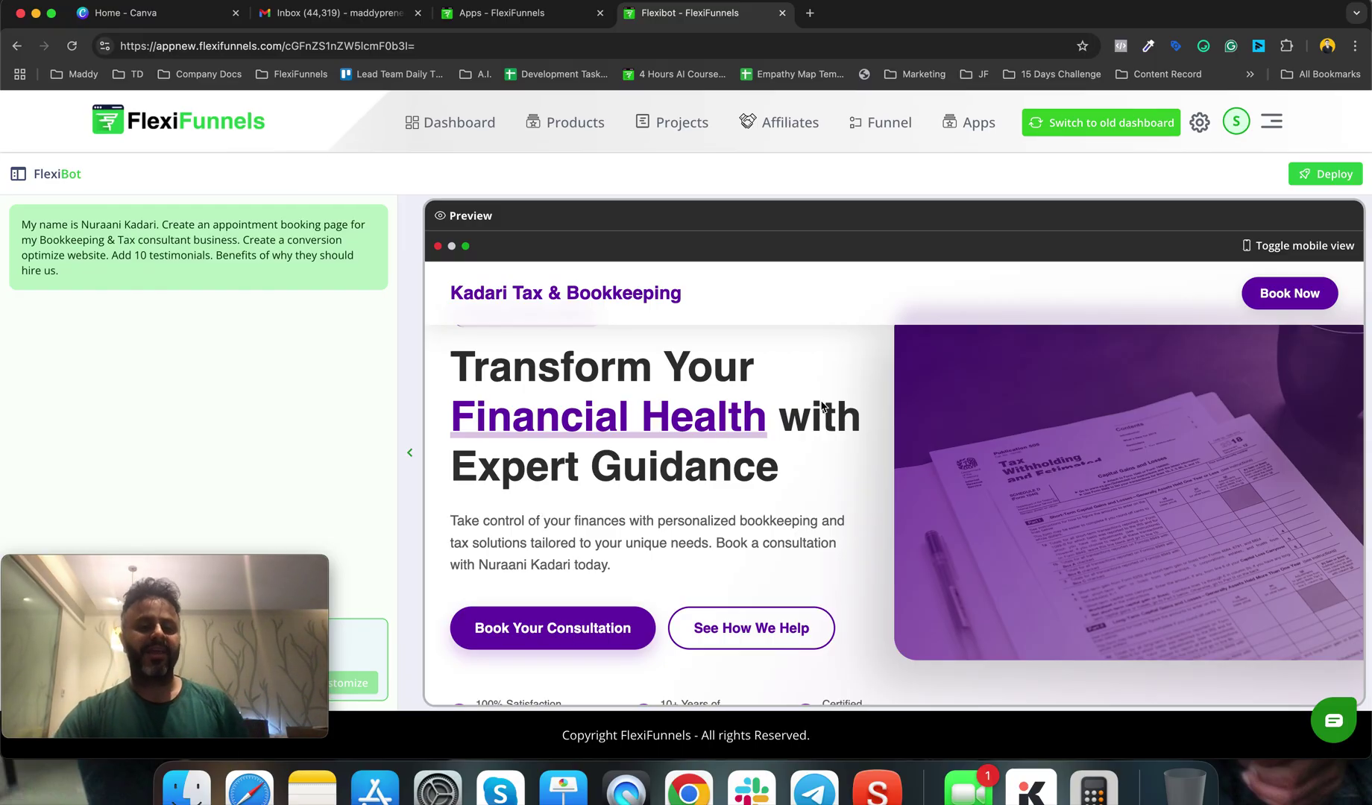
- Load the Magic Weight Loss page from history in full-width preview
{"action": "left_click", "coordinate": [18, 174]}
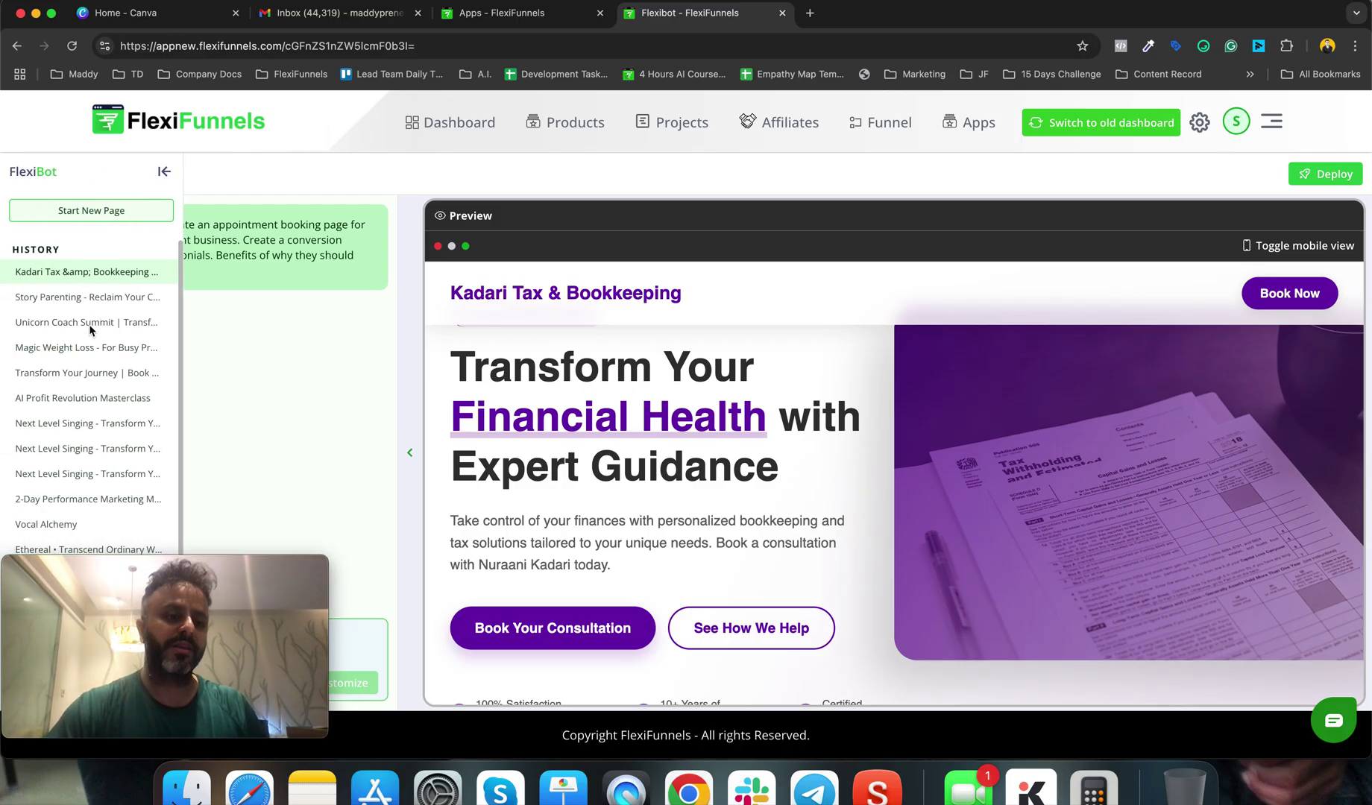
{"action": "left_click", "coordinate": [91, 348]}
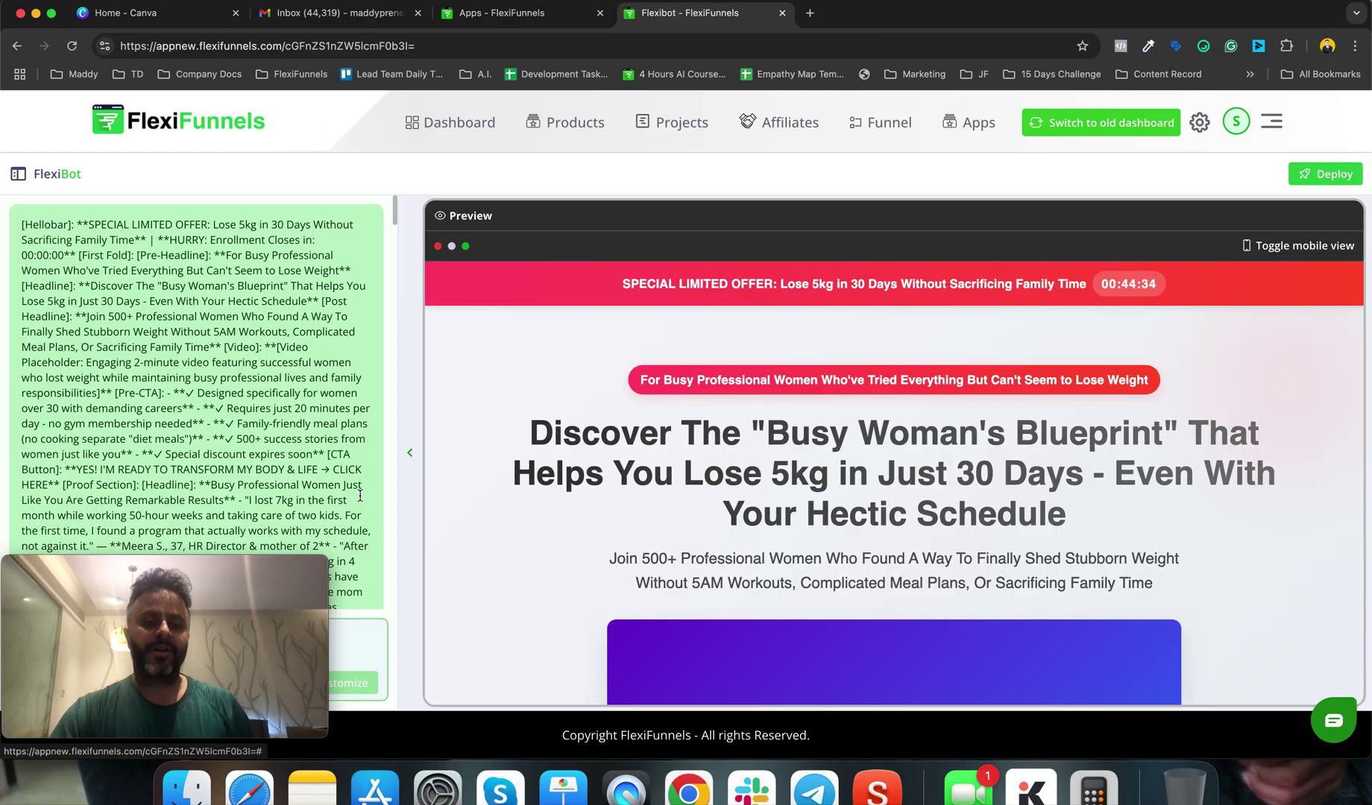
{"action": "left_click", "coordinate": [408, 451]}
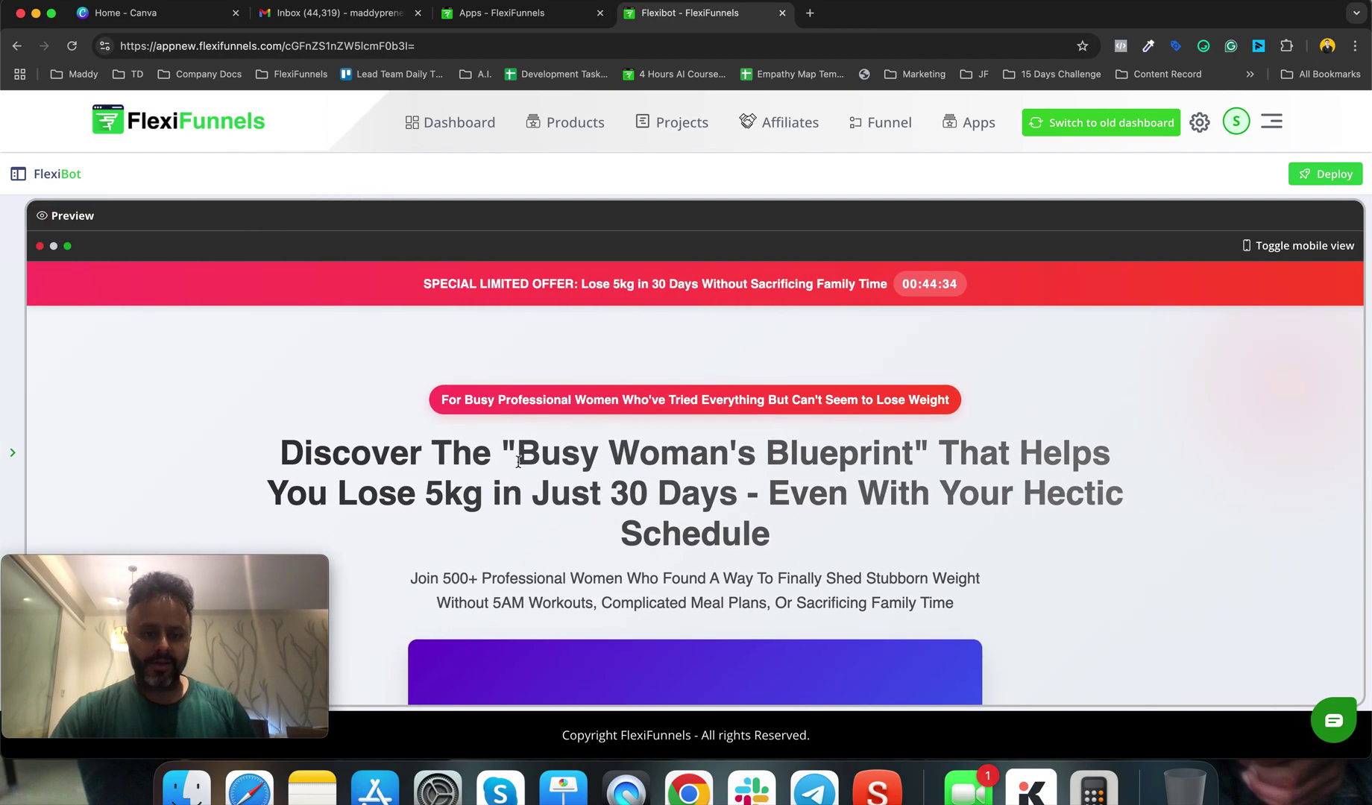
- Highlight the headline and busy professional women tagline, then scroll through testimonials and benefits
{"action": "mouse_move", "coordinate": [667, 460]}
{"action": "left_mouse_down"}
{"action": "mouse_move", "coordinate": [697, 522]}
{"action": "mouse_move", "coordinate": [705, 489]}
{"action": "mouse_move", "coordinate": [680, 456]}
{"action": "left_mouse_up"}
{"action": "left_click", "coordinate": [701, 516]}
{"action": "left_click", "coordinate": [681, 456]}
{"action": "left_click_drag", "start_coordinate": [552, 396], "coordinate": [779, 399]}
{"action": "left_click", "coordinate": [816, 437]}
{"action": "scroll", "coordinate": [1111, 492], "scroll_direction": "down", "scroll_amount": 10}
{"action": "scroll", "coordinate": [1112, 496], "scroll_direction": "down", "scroll_amount": 10}
{"action": "scroll", "coordinate": [1111, 491], "scroll_direction": "down", "scroll_amount": 8}
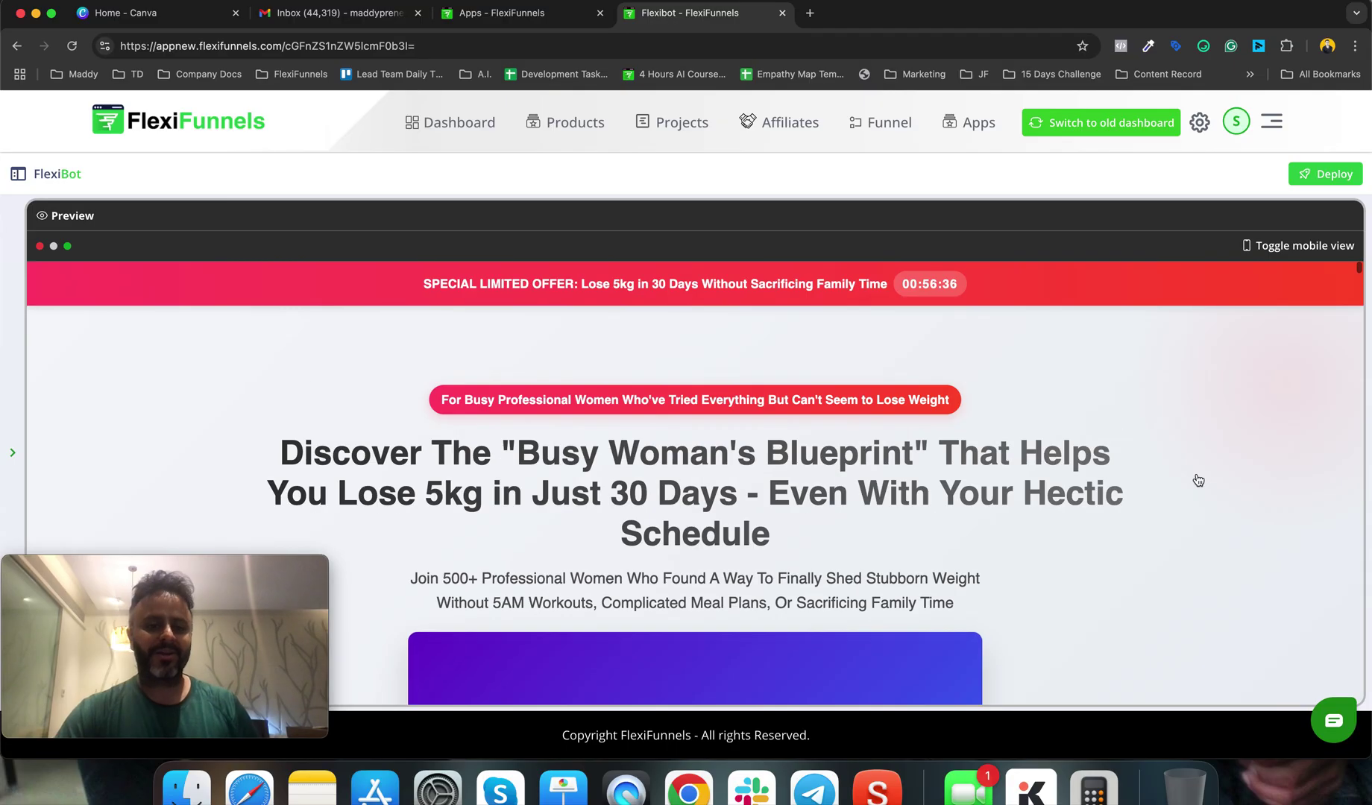